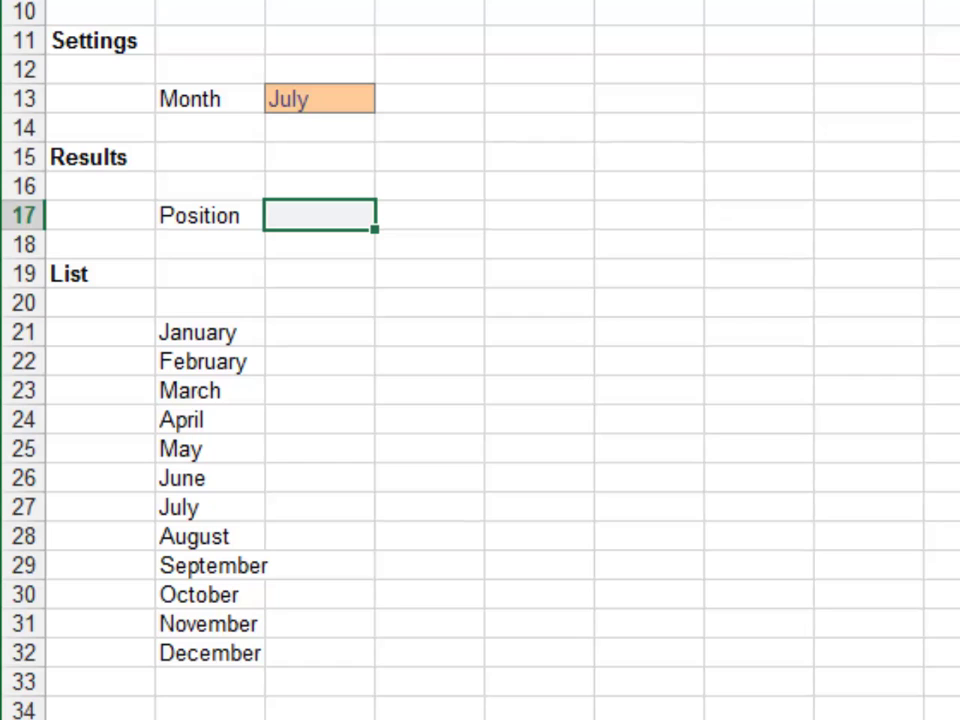
Enter =MATCH(C13,month_list,0) in C17 so Position returns 7 for July
type("=mat")
key("Tab")
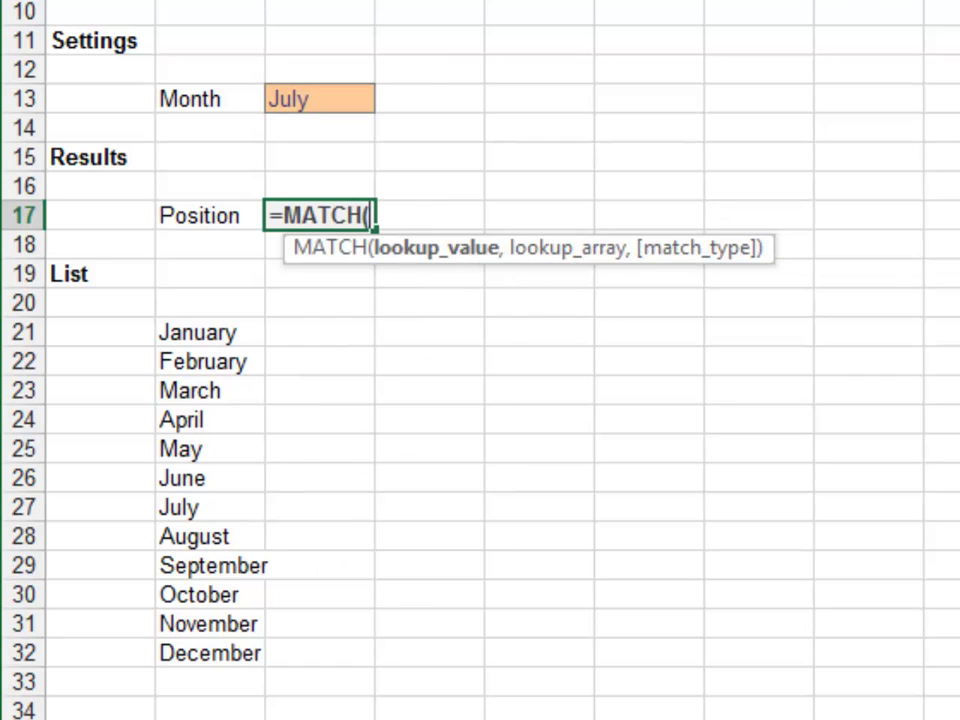
key("Up")
key("Up")
key("Up")
key("Up")
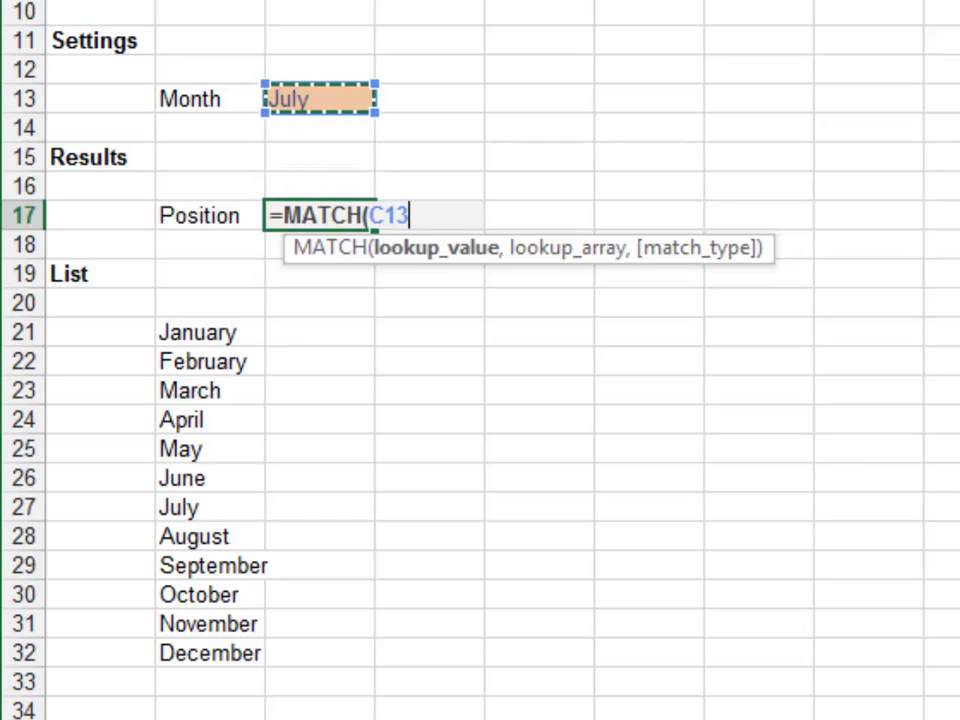
type(",")
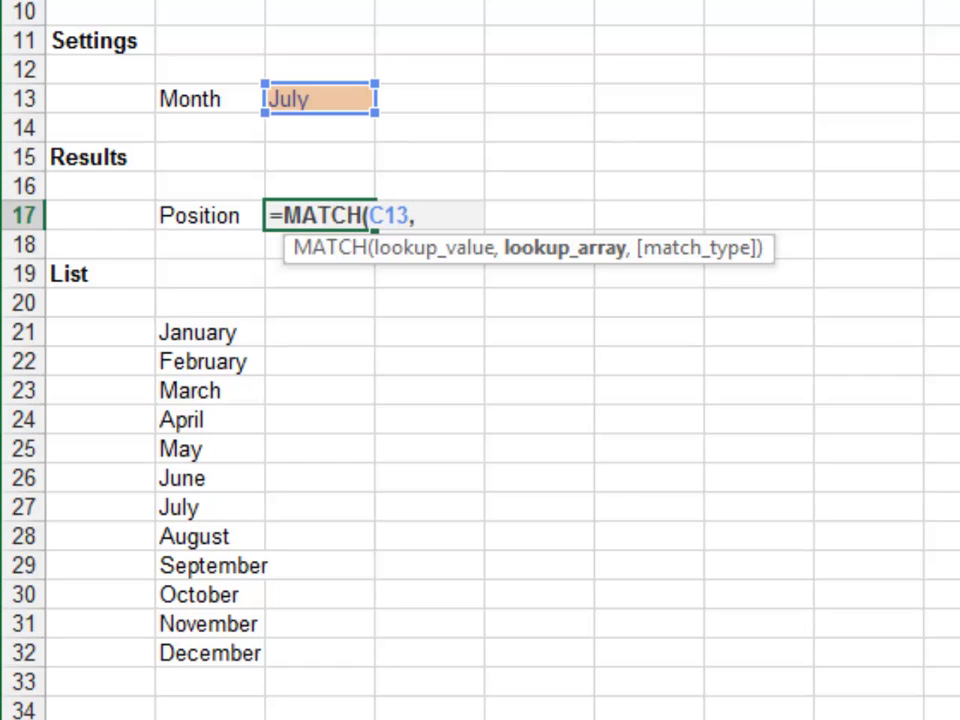
type("mon")
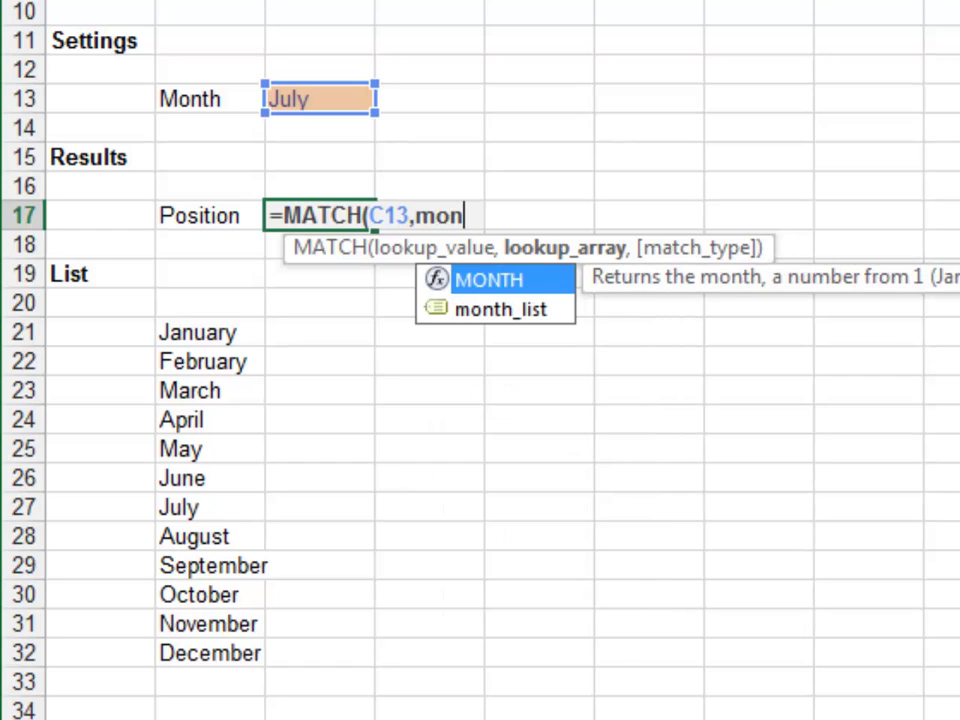
key("Down")
key("Tab")
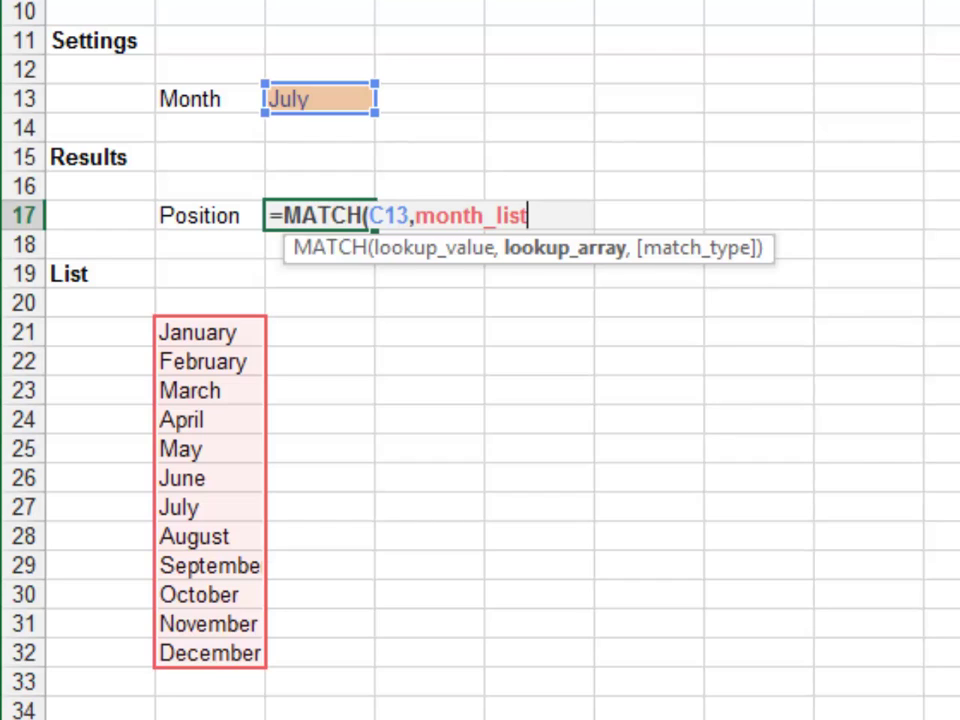
type(",0")
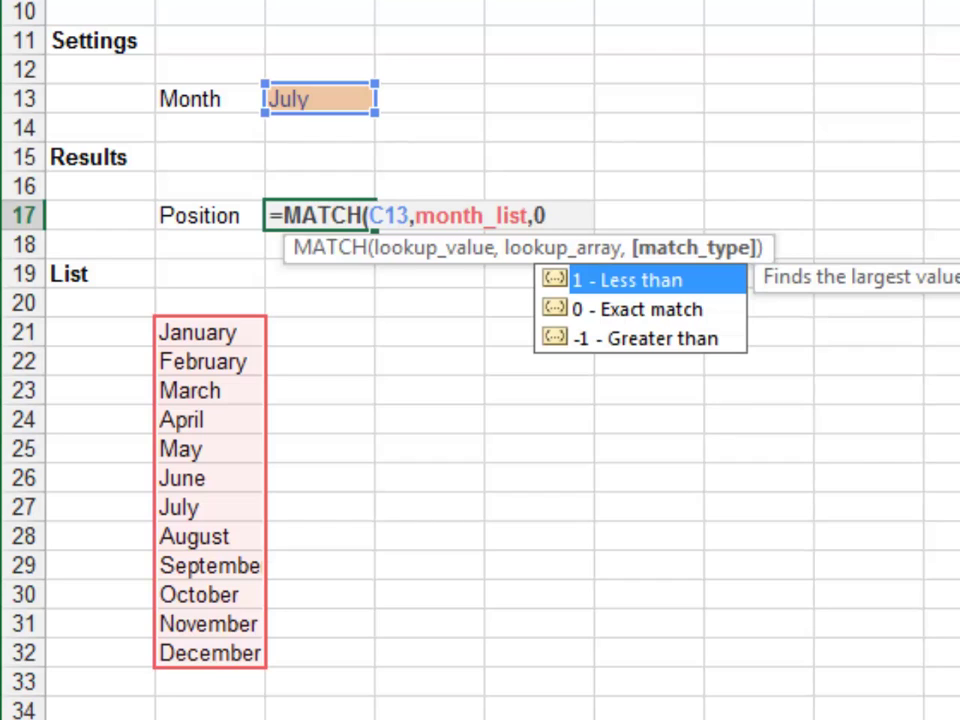
key("Return")
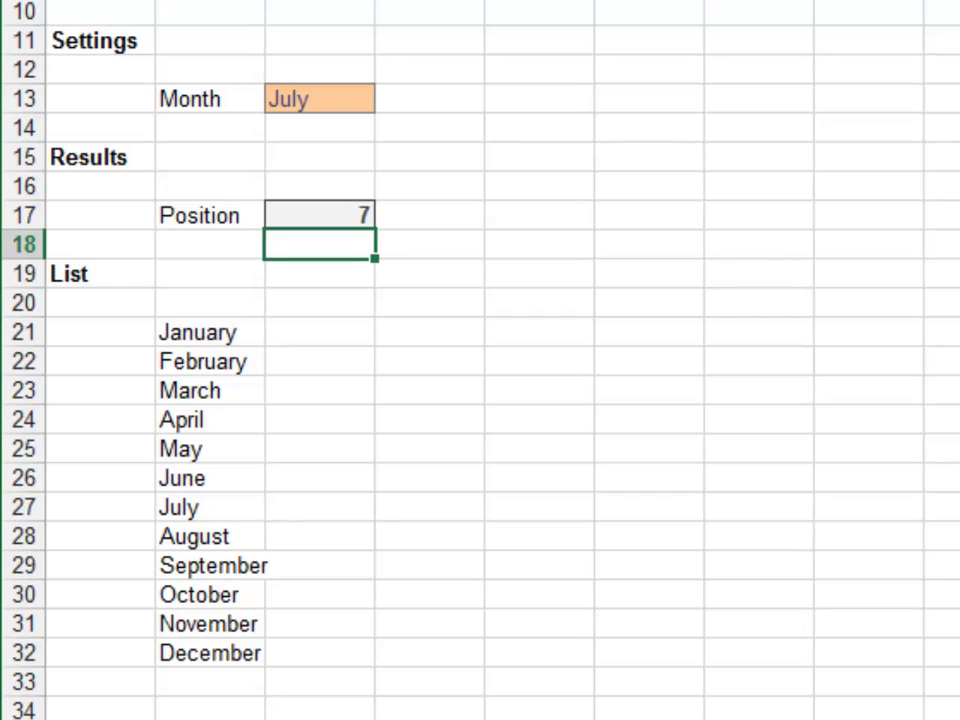
key("Up")
key("Up")
key("Up")
key("Up")
key("Up")
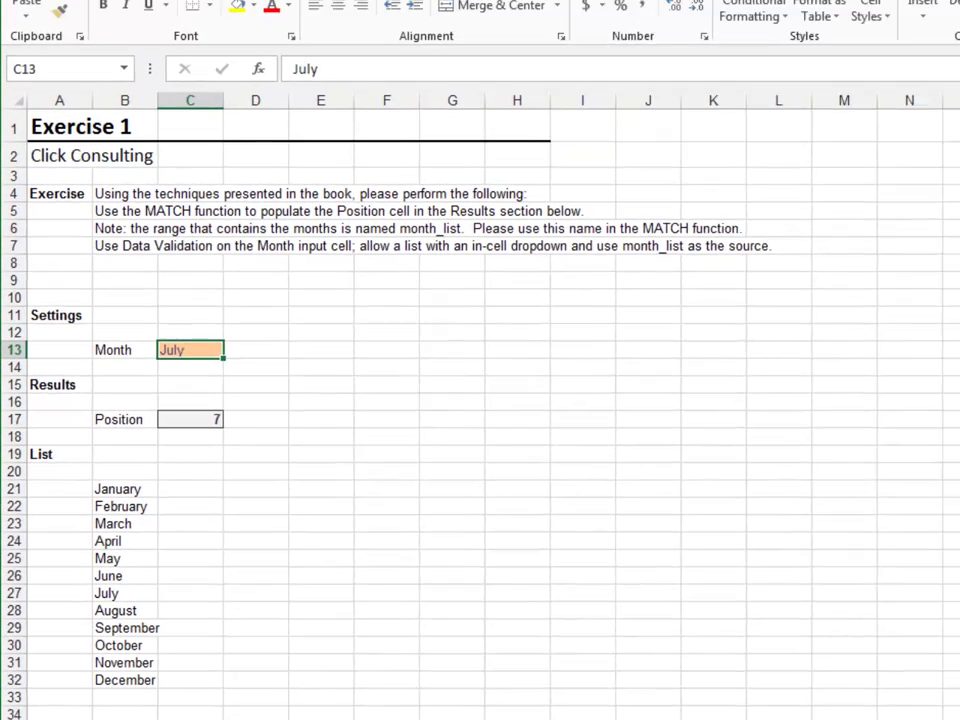
Add a list validation sourced from =month_list to C13 and pick May from it
key("alt+a")
key("v")
key("v")
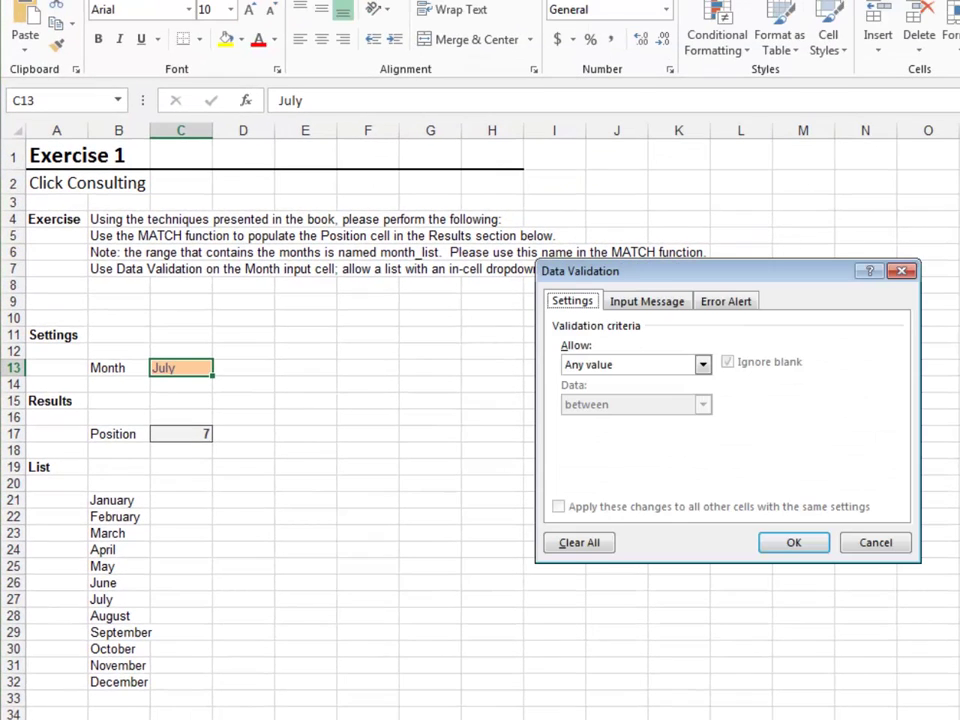
key("alt+Down")
key("Down")
key("Down")
key("Down")
key("Return")
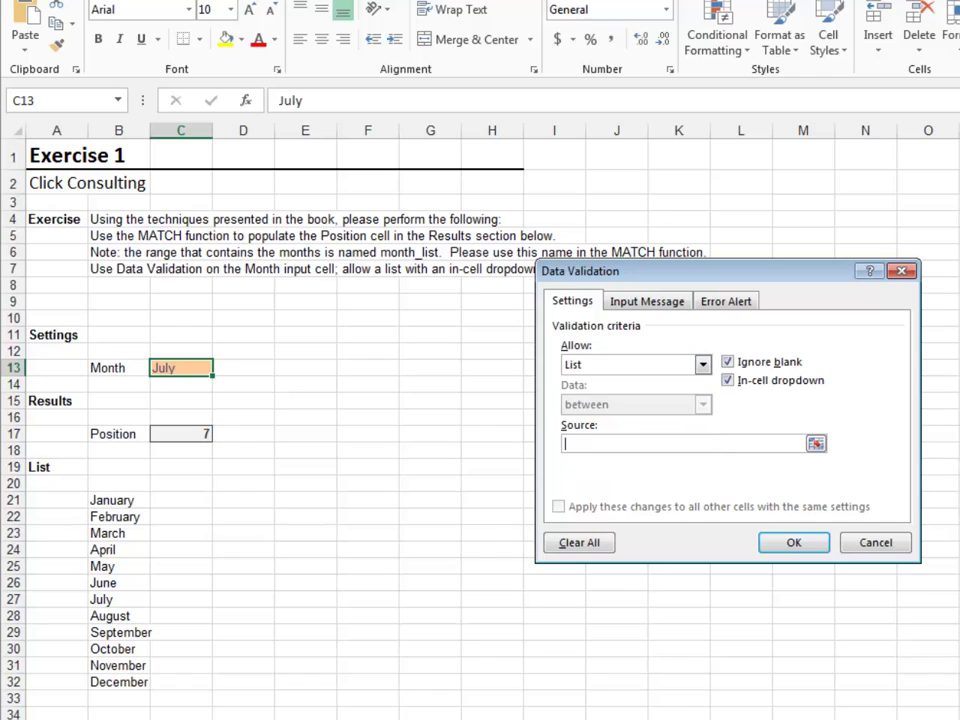
type("=")
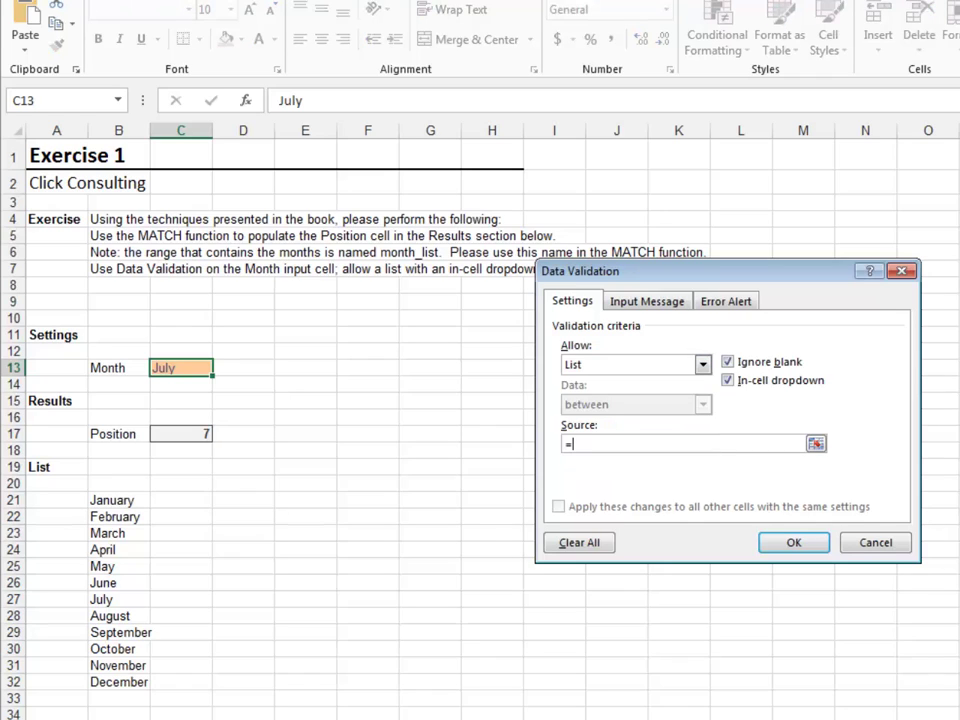
type("month_list")
key("Return")
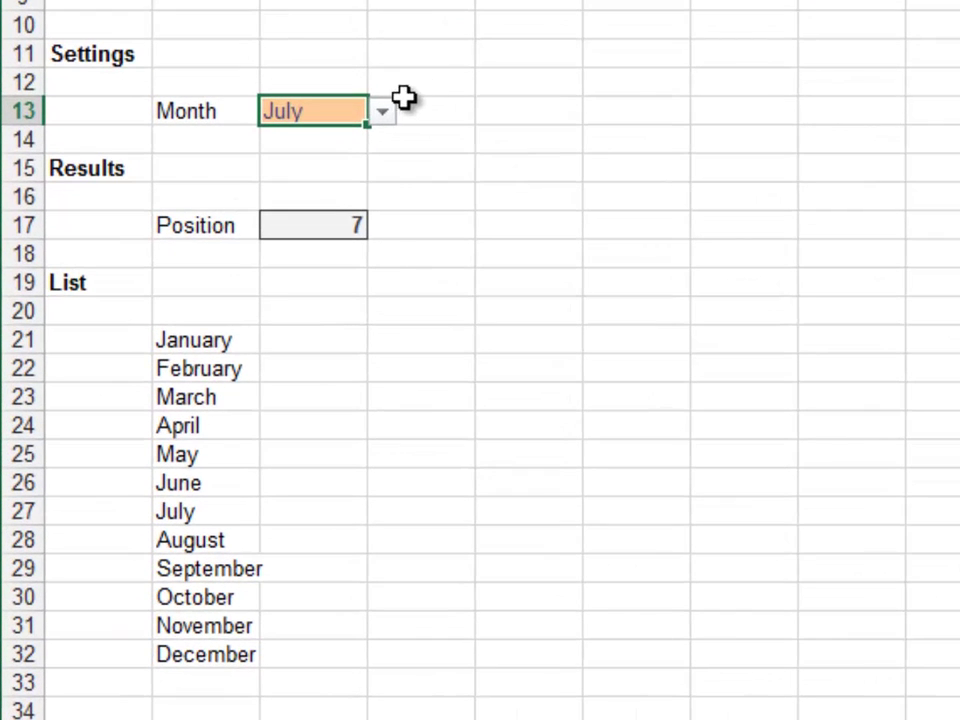
left_click(231, 351)
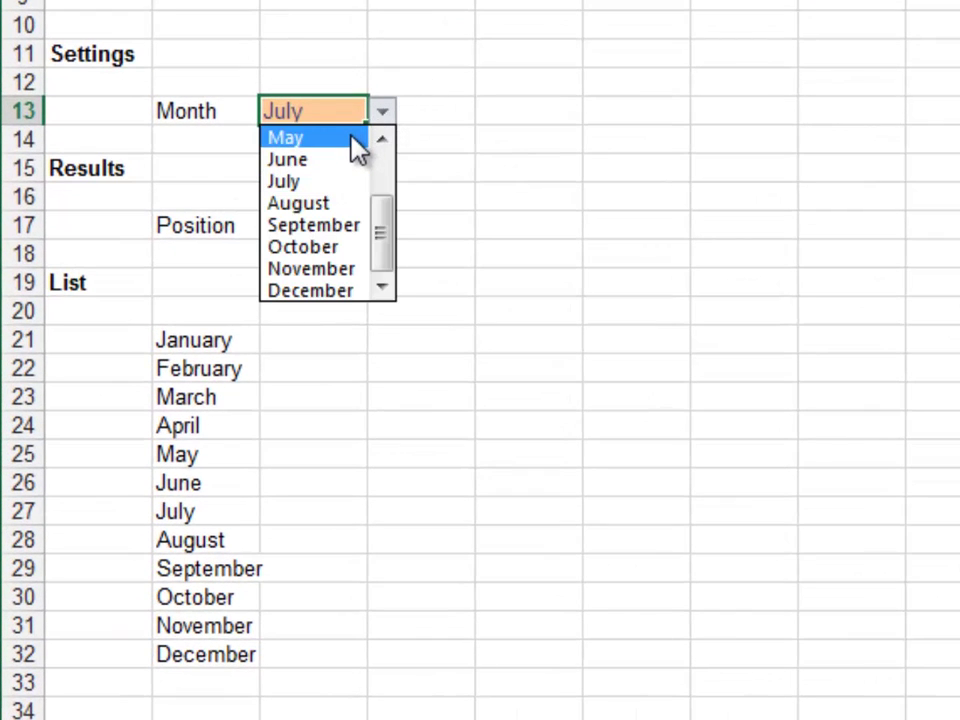
left_click(352, 139)
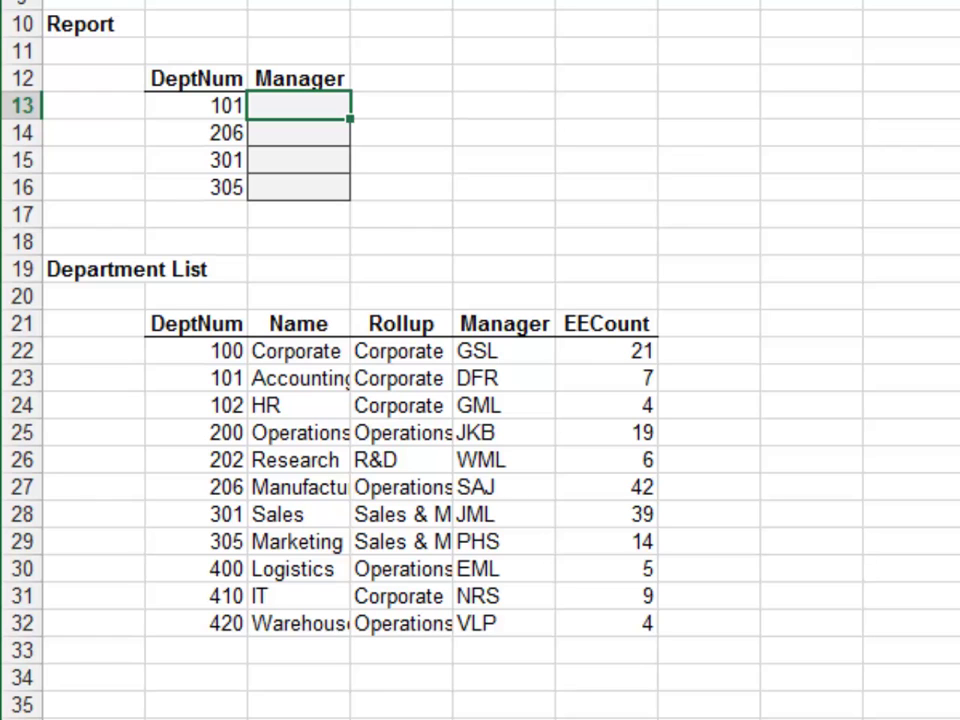
Name the department list B21:F32 dept_lookup via the Name Box
left_click_drag(196, 323, 605, 623)
left_click(47, 0)
type("dept_lookup")
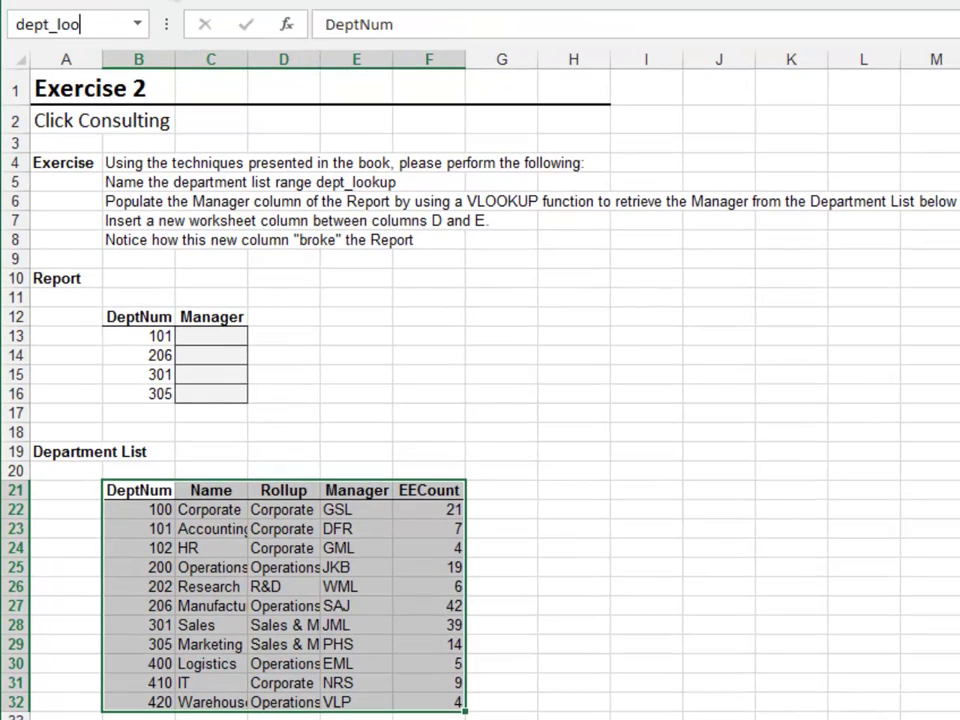
key("Return")
left_click(211, 490)
Enter =VLOOKUP(B13,dept_lookup,4,0) in C13 and fill it down the Manager column
left_click(211, 316)
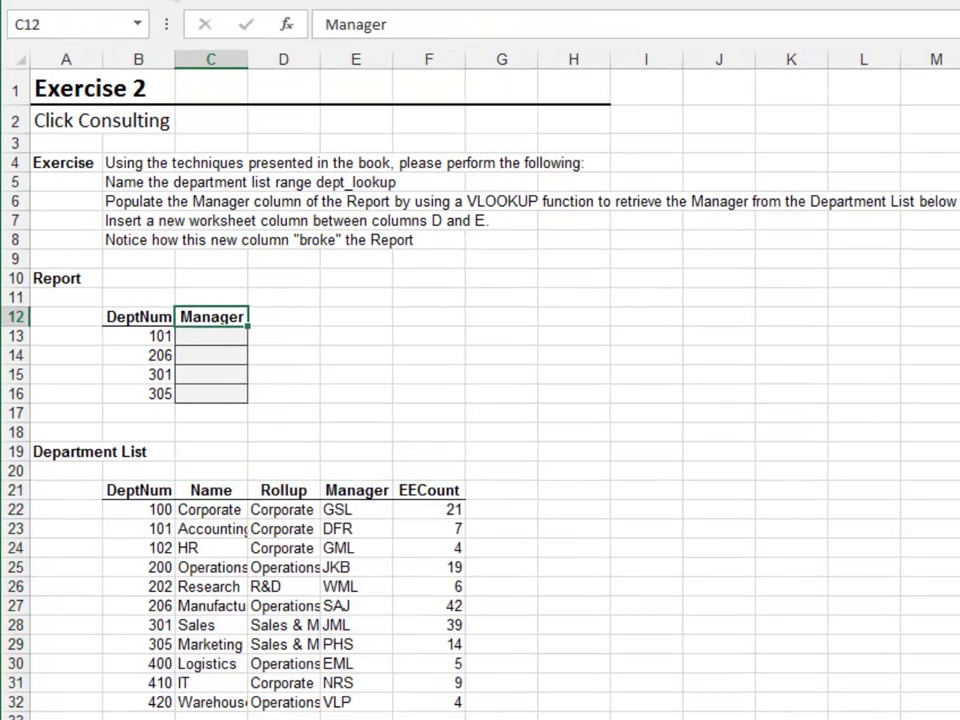
left_click(211, 336)
type("=")
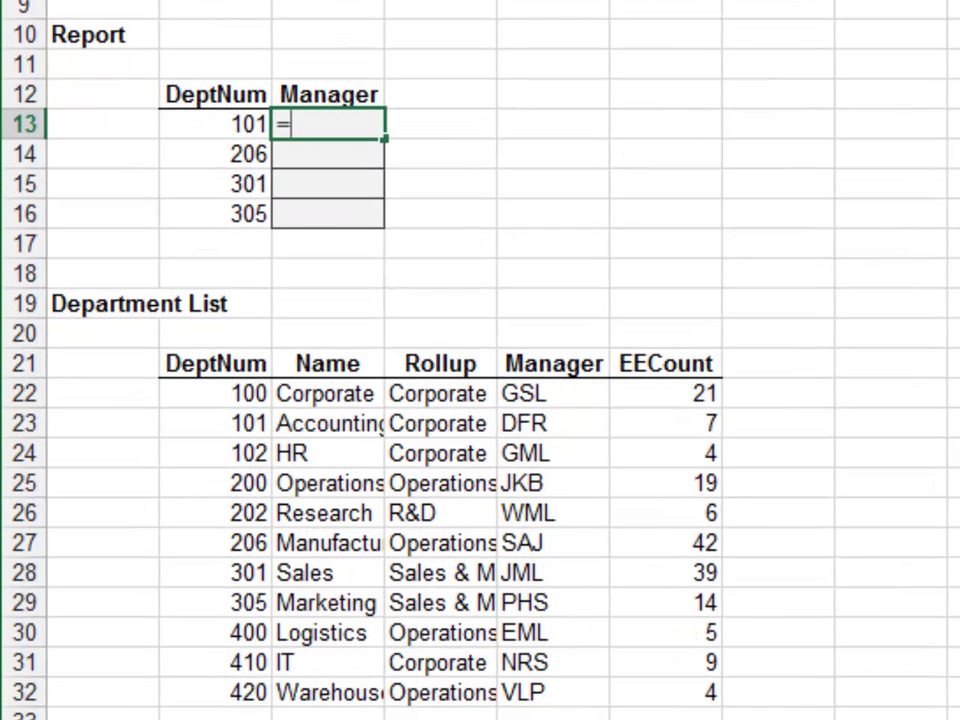
type("vl")
key("Tab")
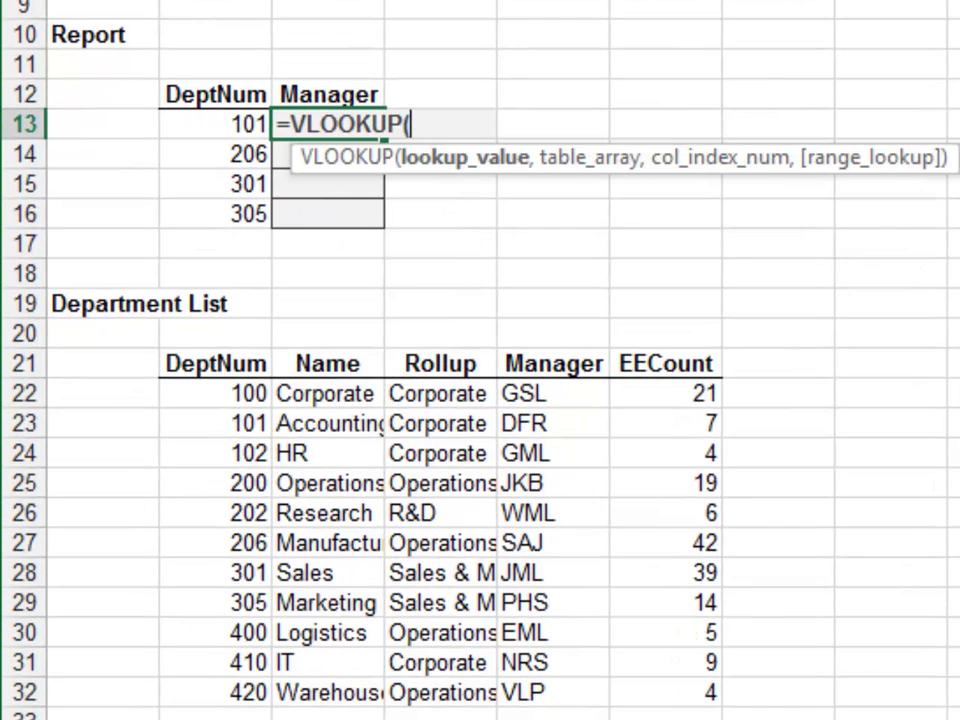
key("Left")
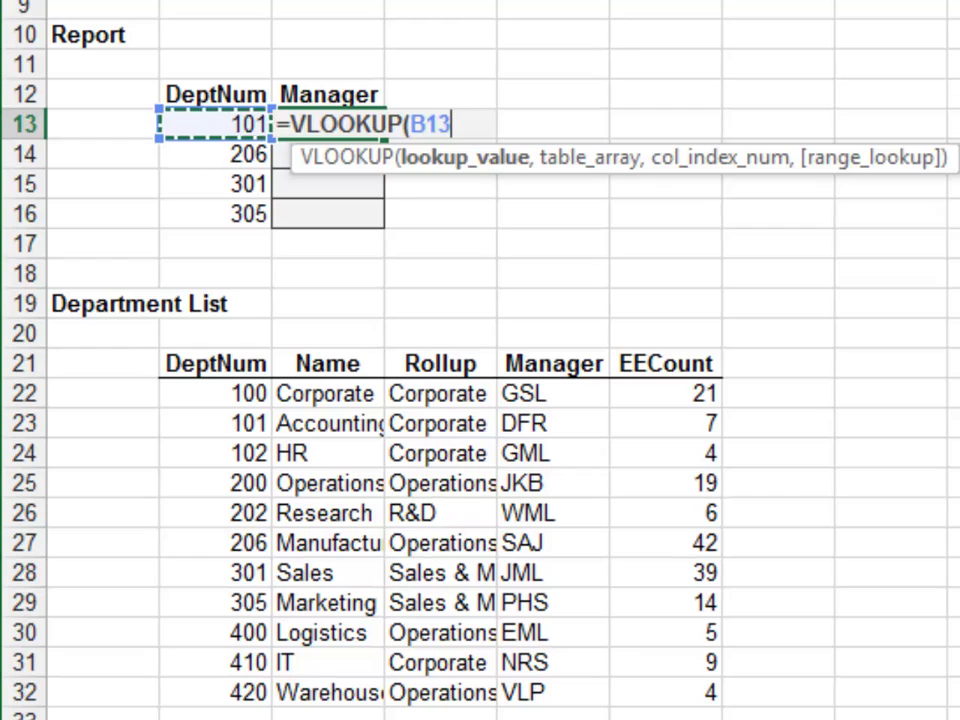
type(",")
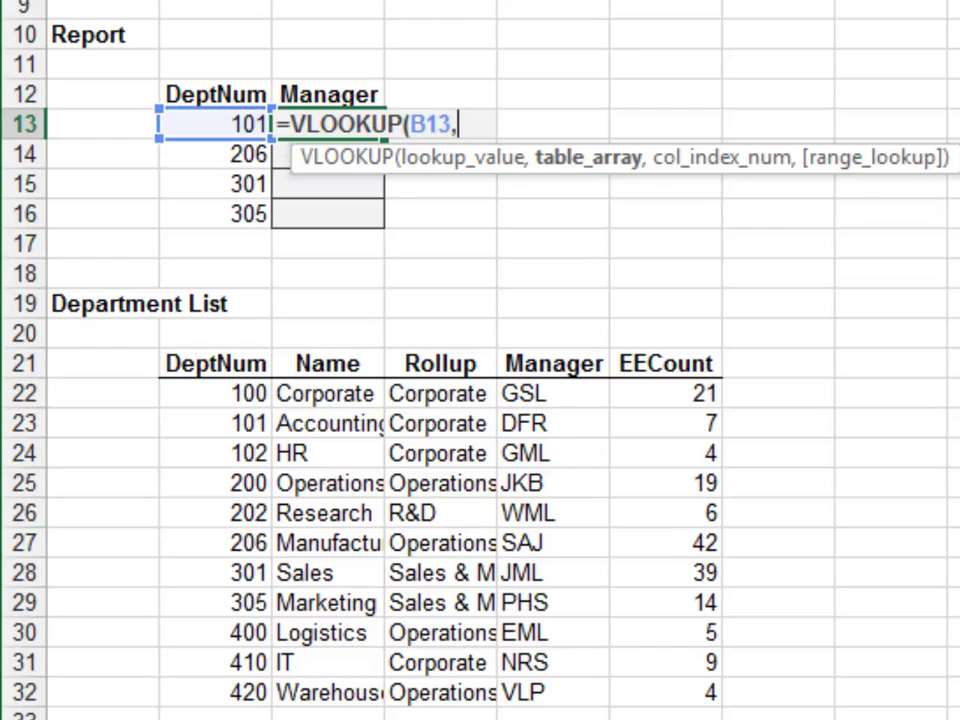
type("de")
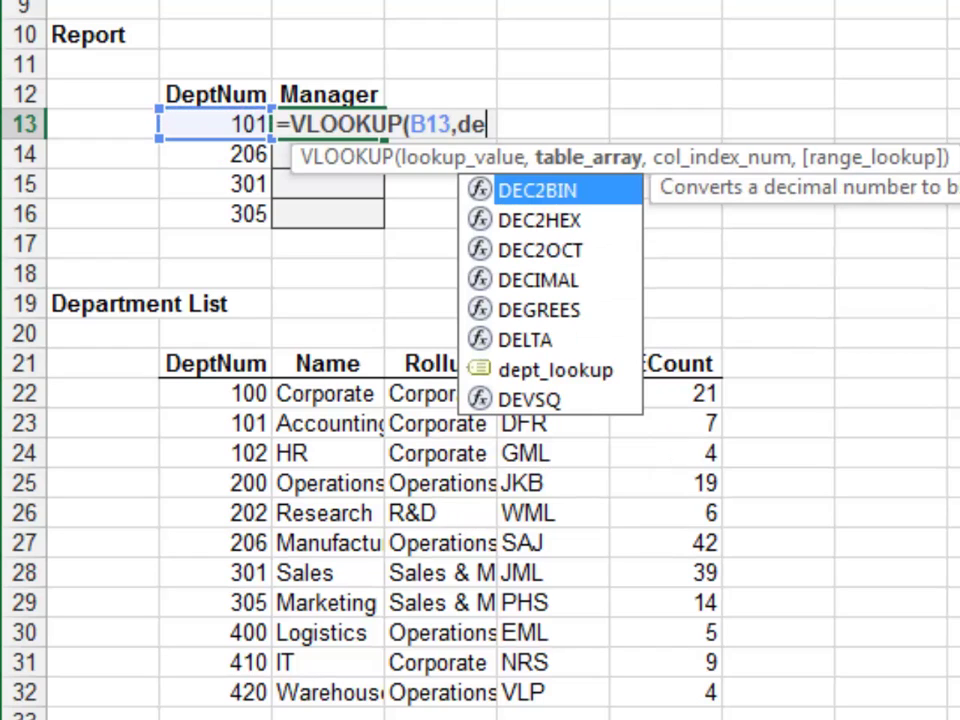
key("Down")
key("Down")
key("Down")
key("Down")
key("Down")
key("Down")
key("Tab")
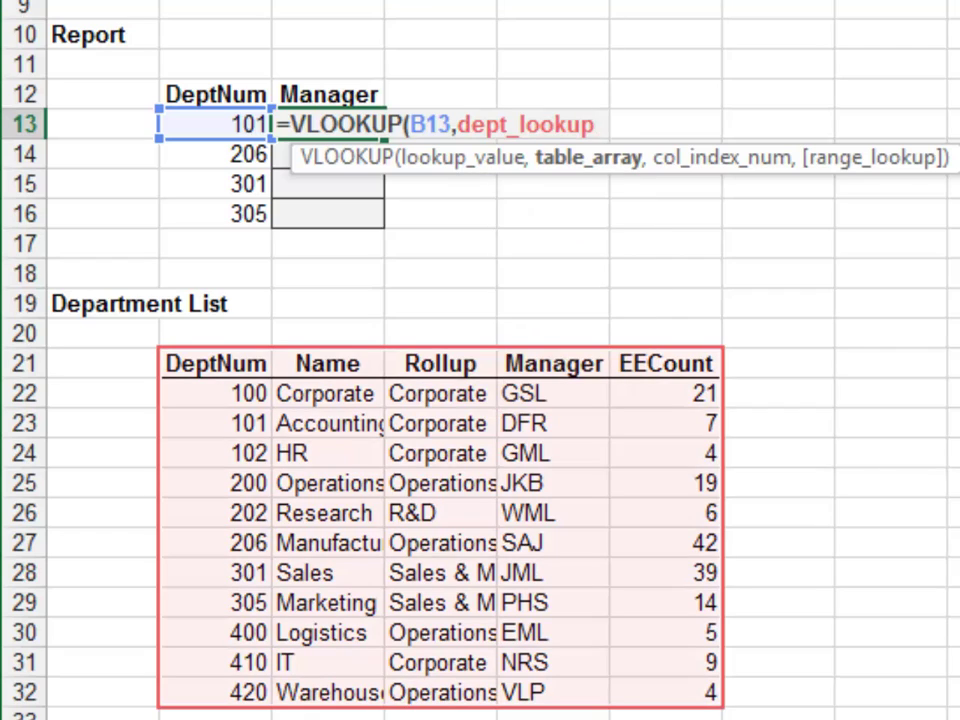
type(",")
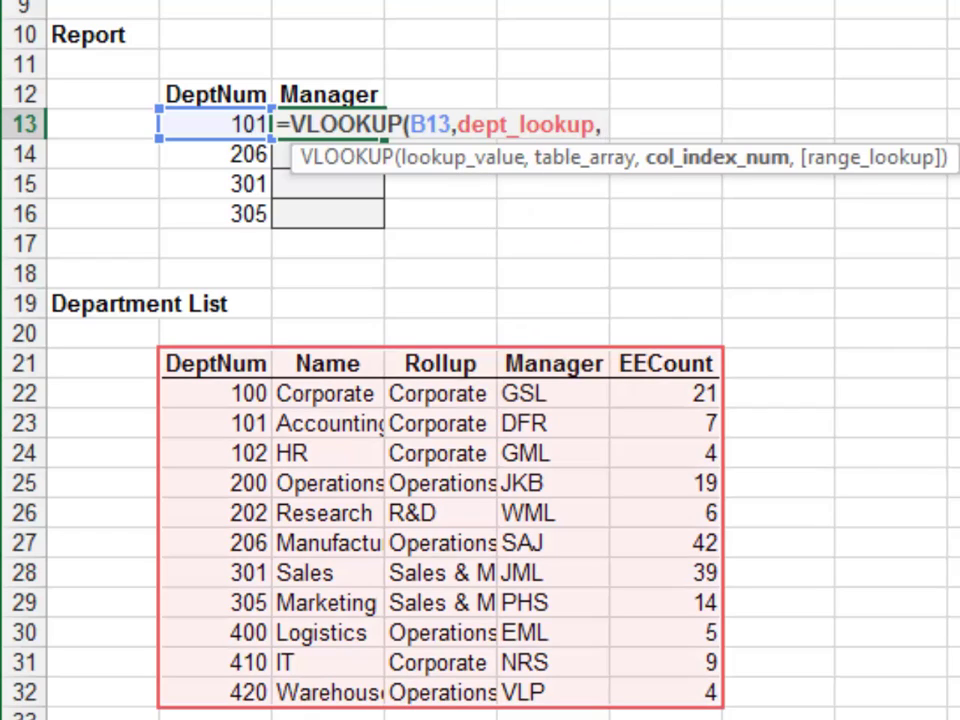
type("4,")
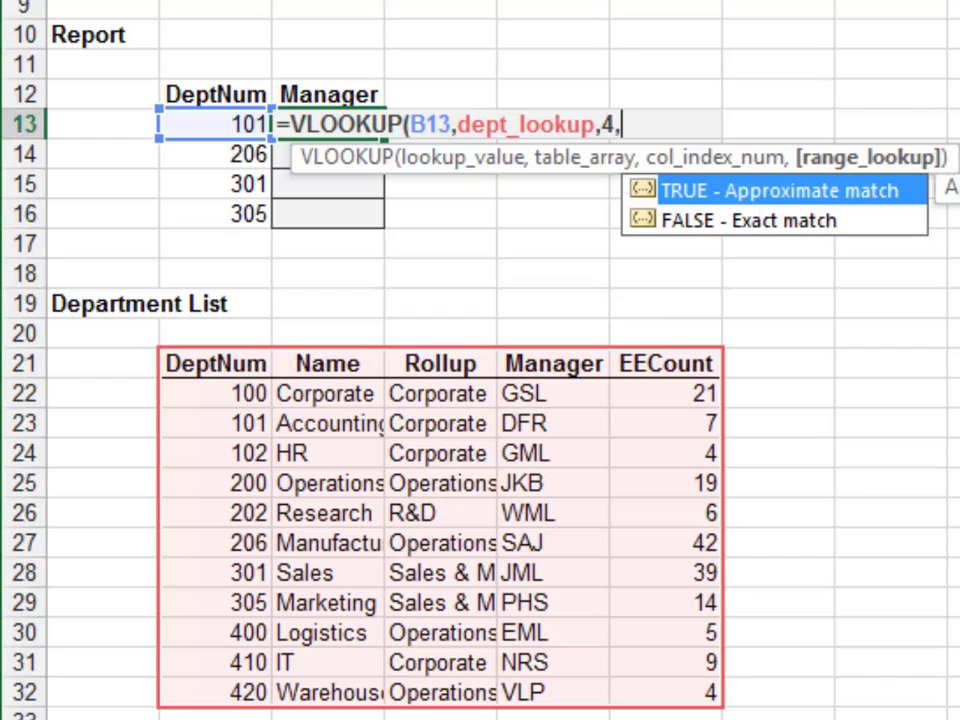
type("0)")
key("ctrl+Return")
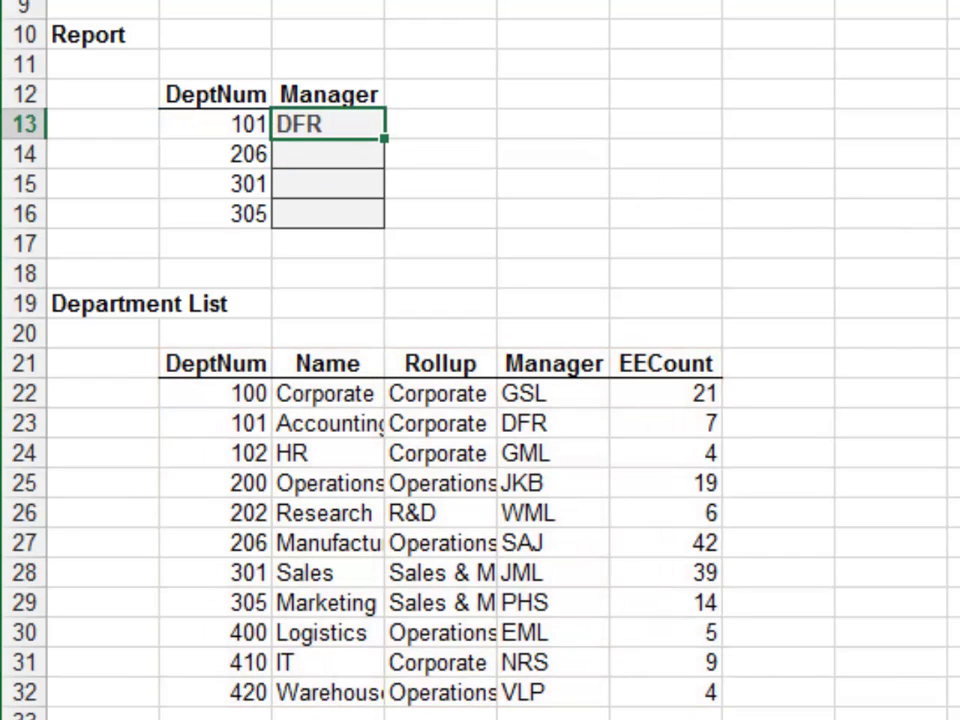
double_click(384, 138)
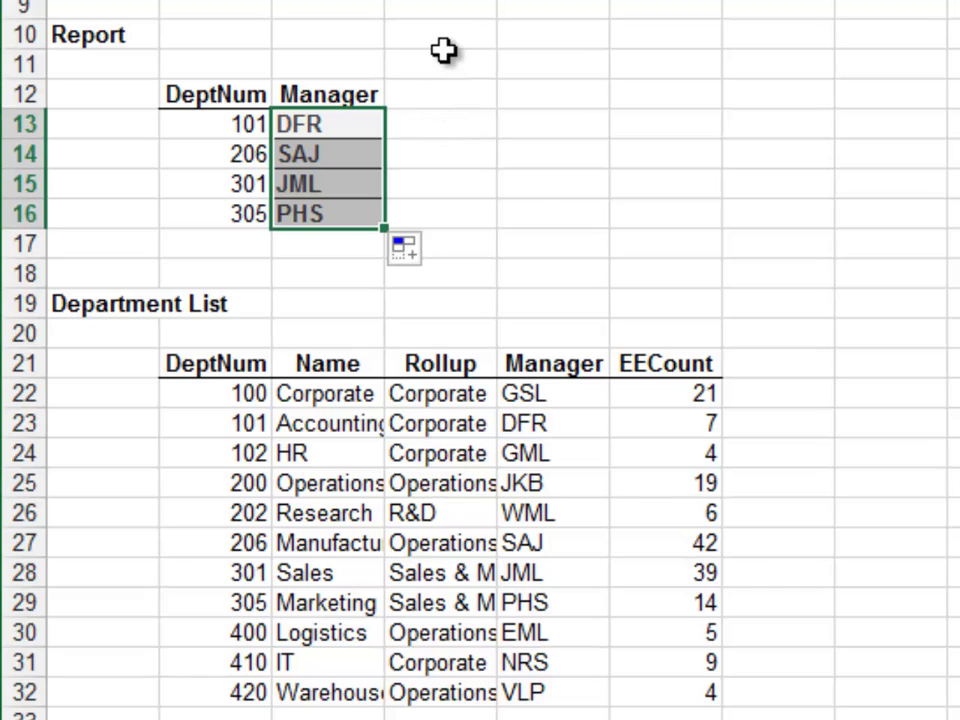
Insert a blank column at E, which turns the Report's Manager results into 0
key("Right")
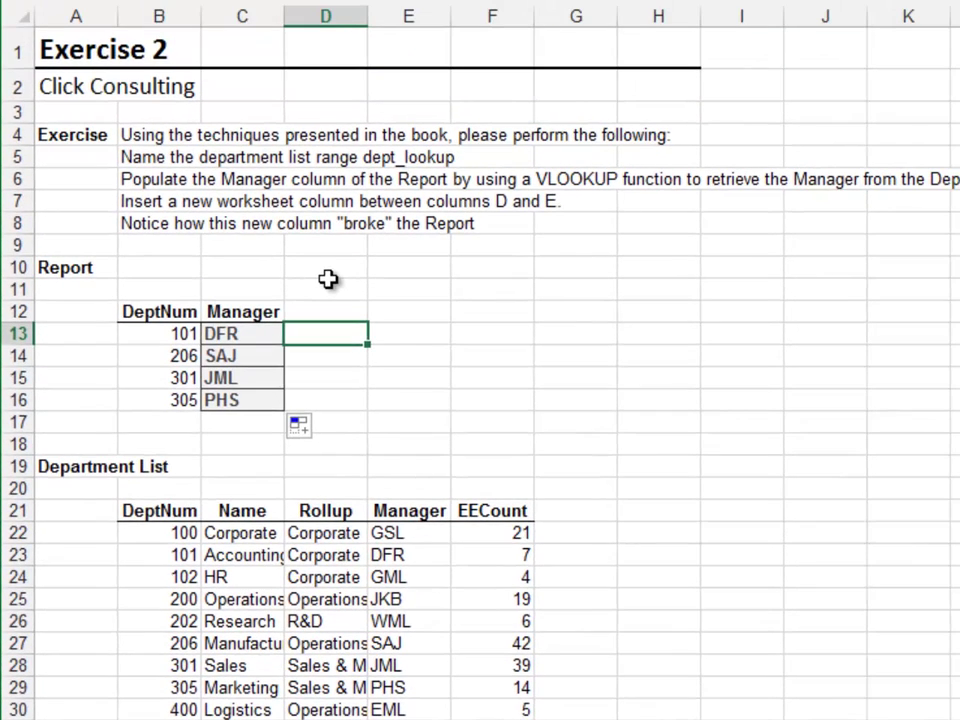
key("Right")
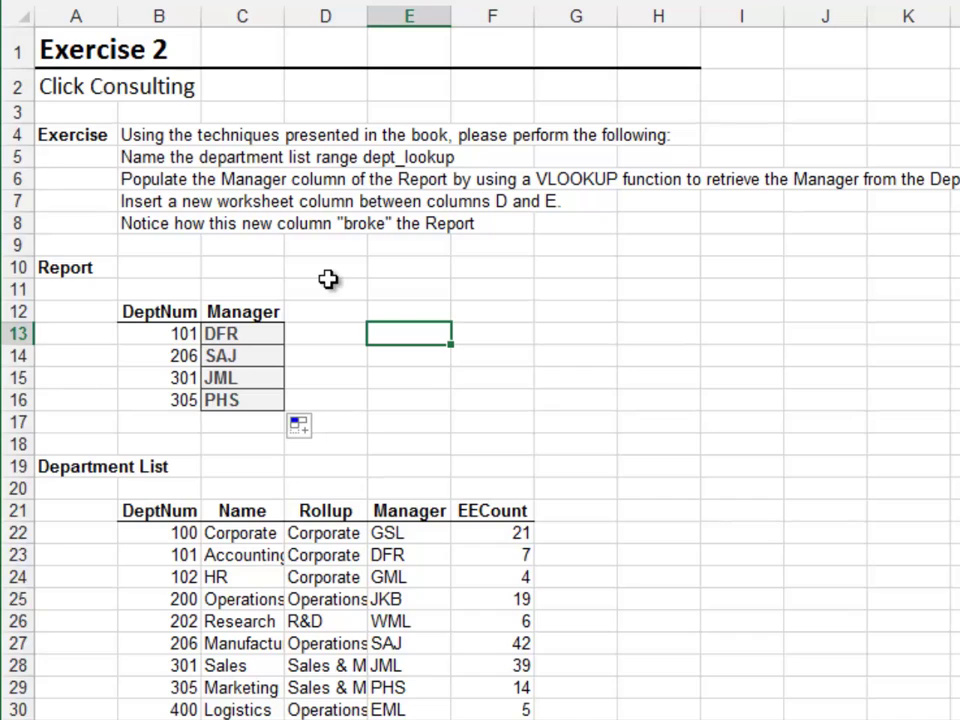
key("ctrl+space")
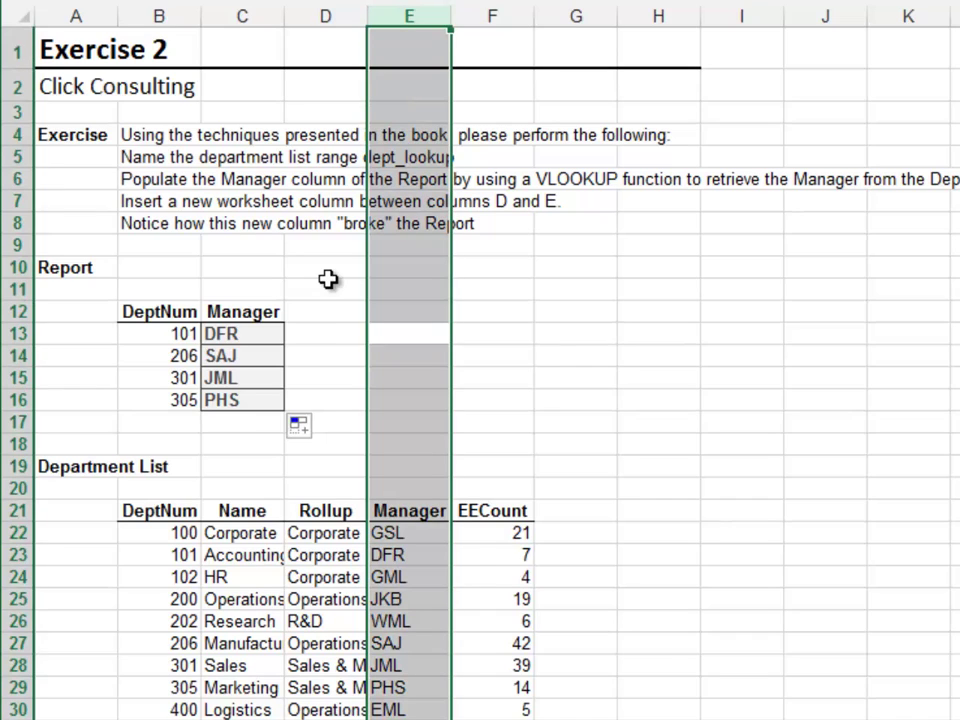
key("ctrl+shift+plus")
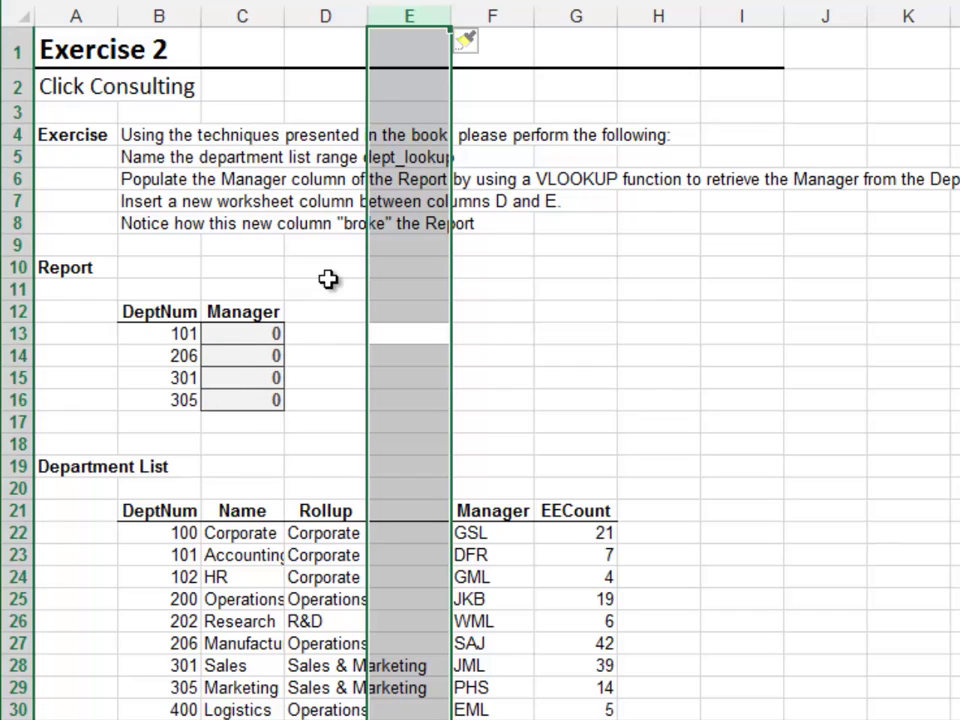
key("Left")
key("Left")
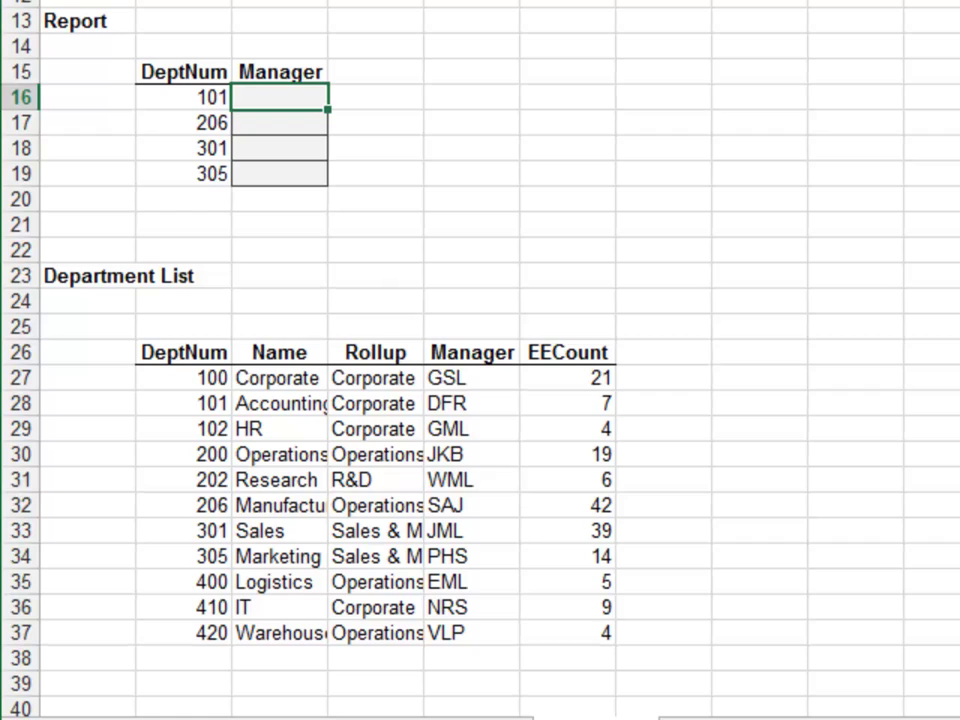
Name the department list B26:F37 departments and its header row B26:F26 fields
key("ctrl+Down")
key("ctrl+Left")
key("ctrl+shift+Right")
key("ctrl+shift+Down")
left_click(70, 18)
type("departments")
key("Return")
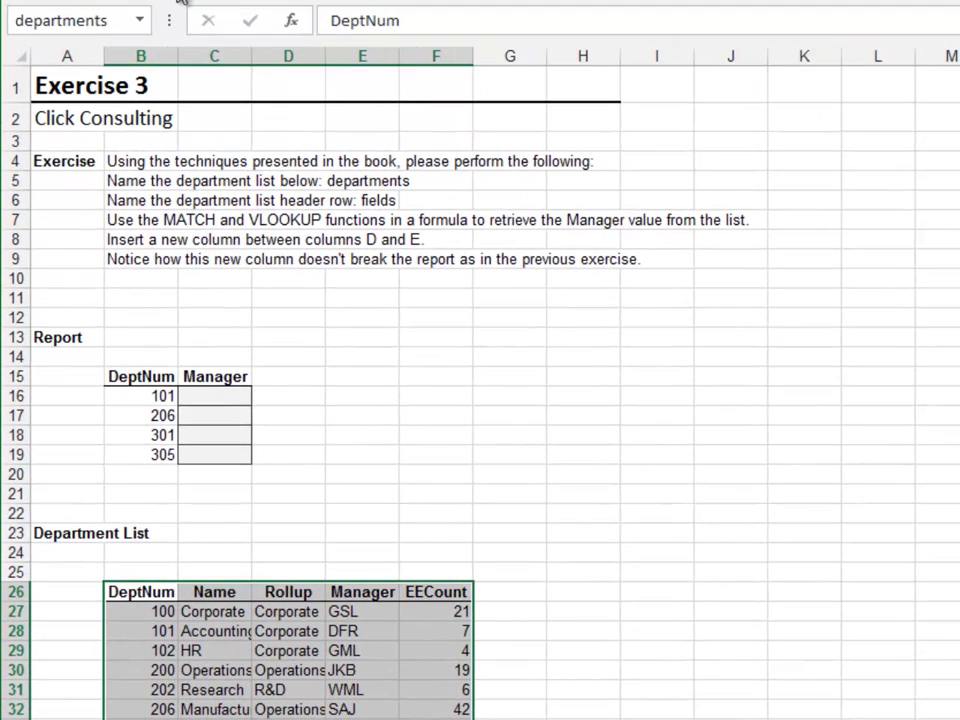
key("ctrl+shift+Up")
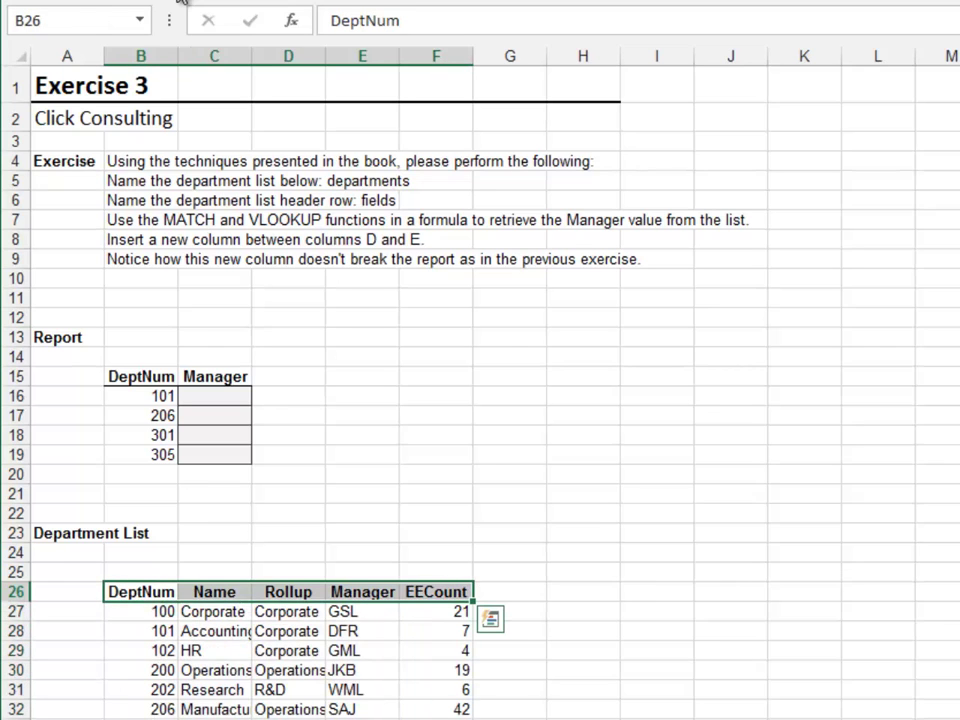
left_click(94, 20)
type("fields")
key("Return")
Enter =VLOOKUP(B16,departments,4,0) in C16, returning DFR for department 101
key("Right")
key("ctrl+Up")
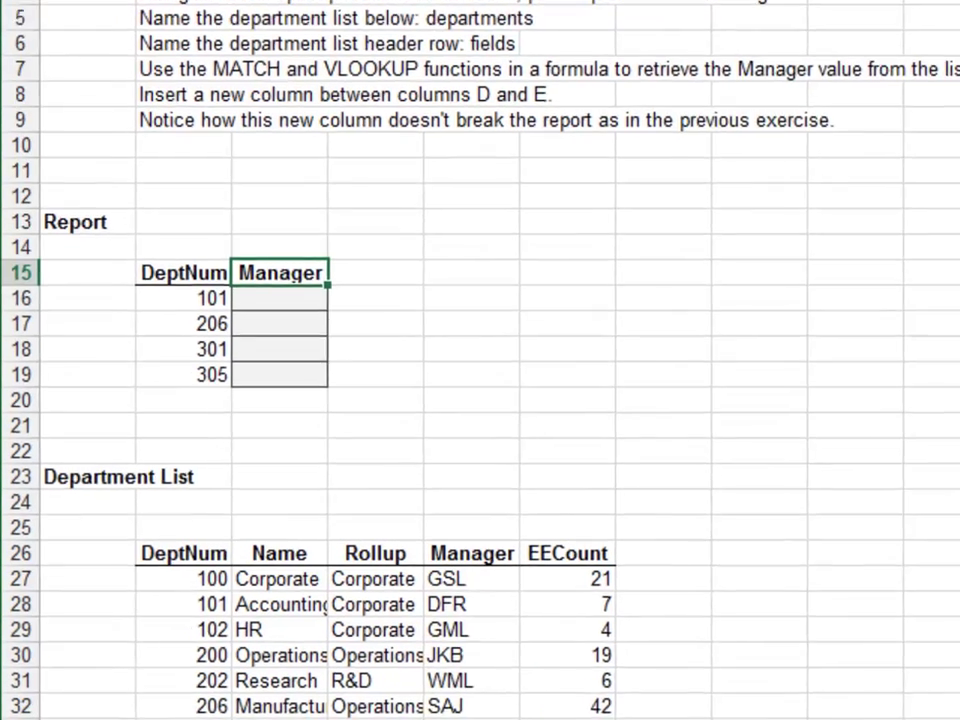
left_click(279, 298)
type("=vl")
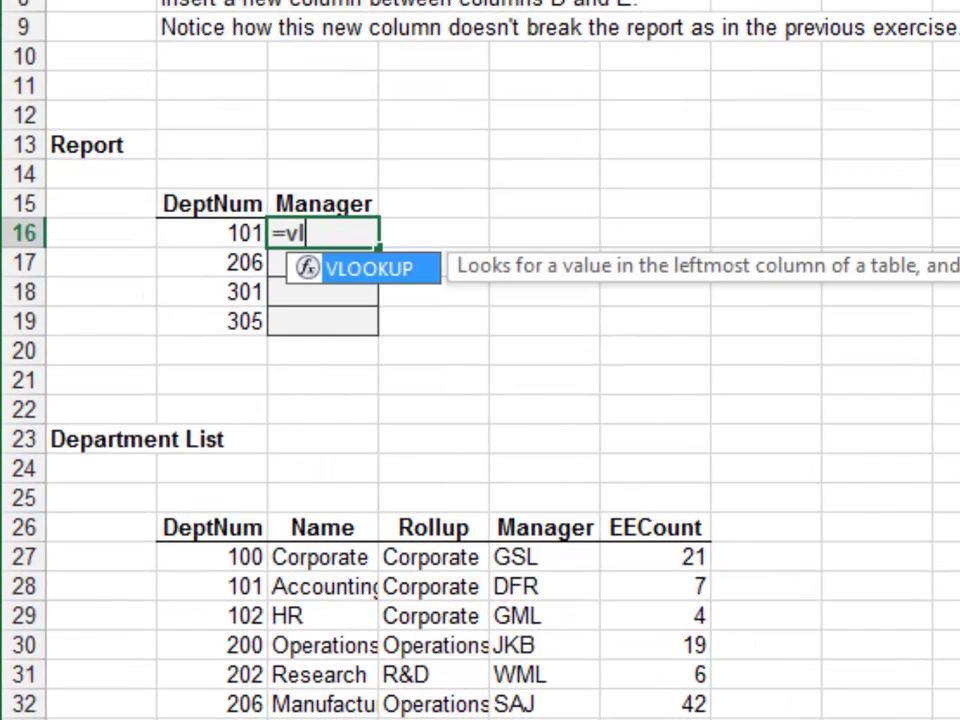
key("Tab")
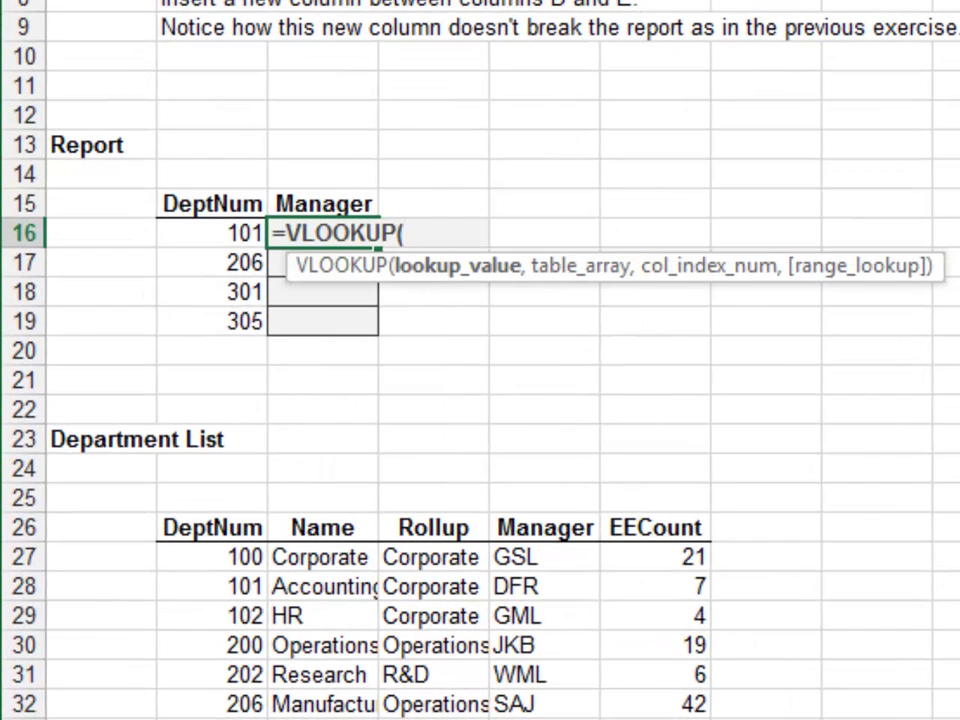
left_click(212, 232)
type(",")
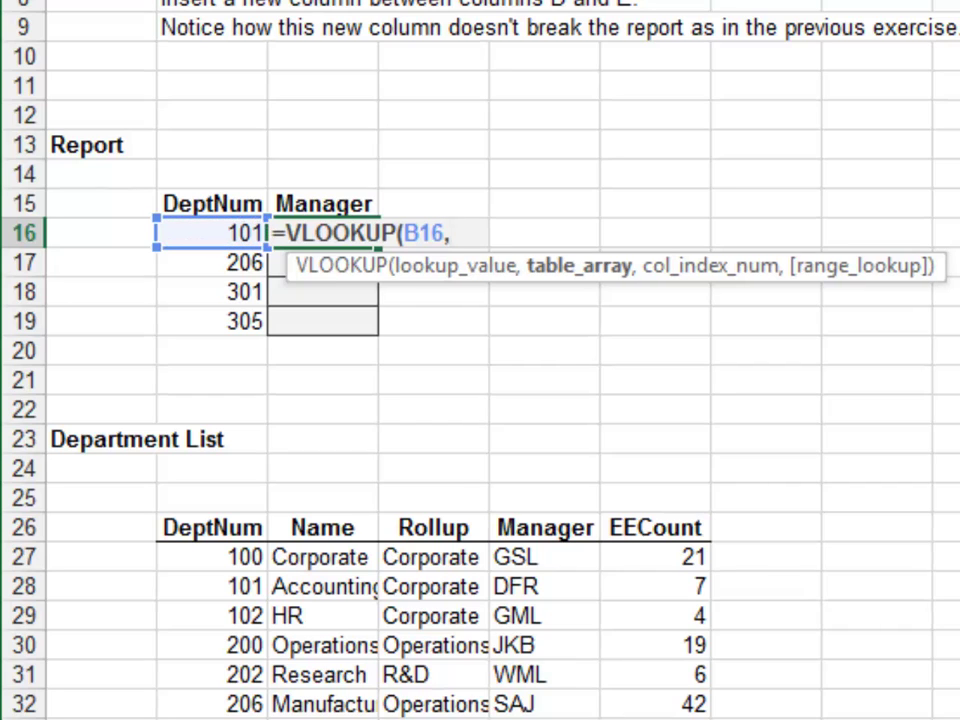
type("depa")
key("Tab")
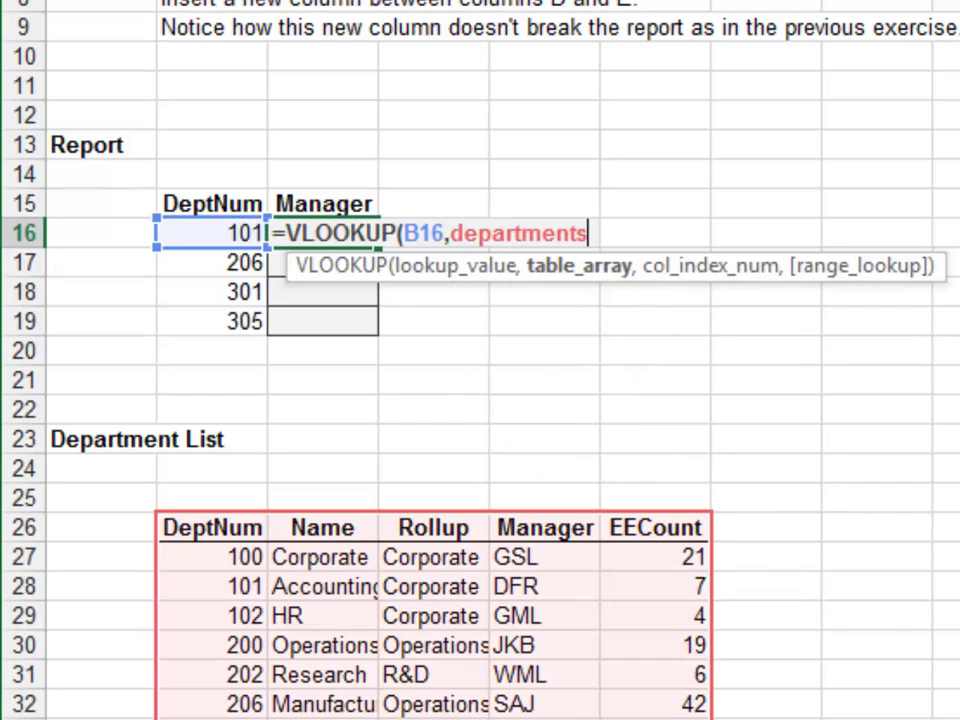
type(",")
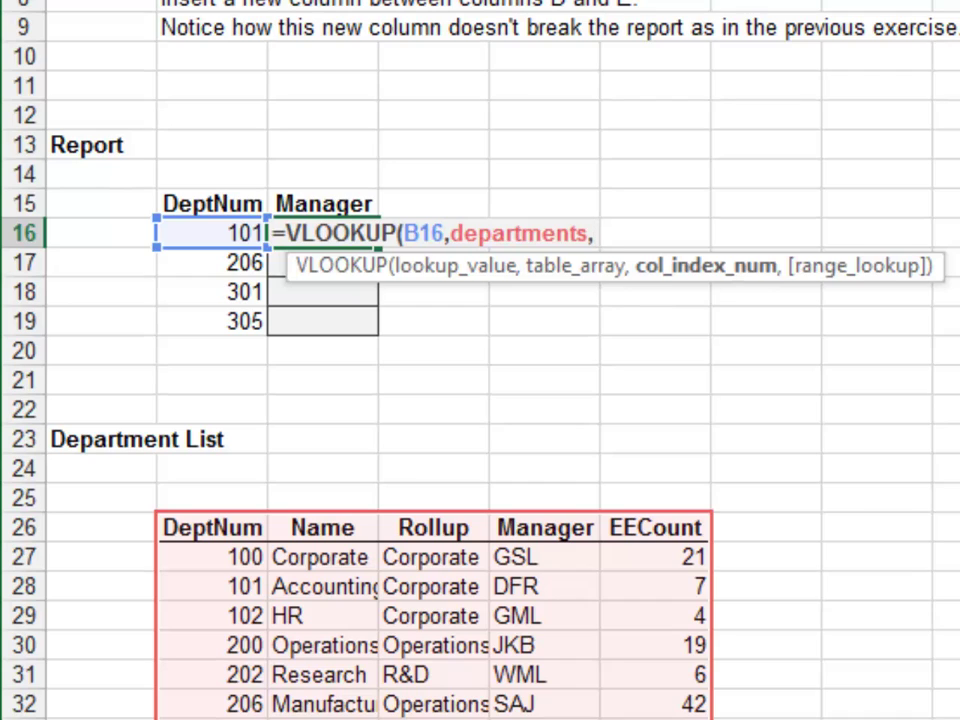
type("4,0)")
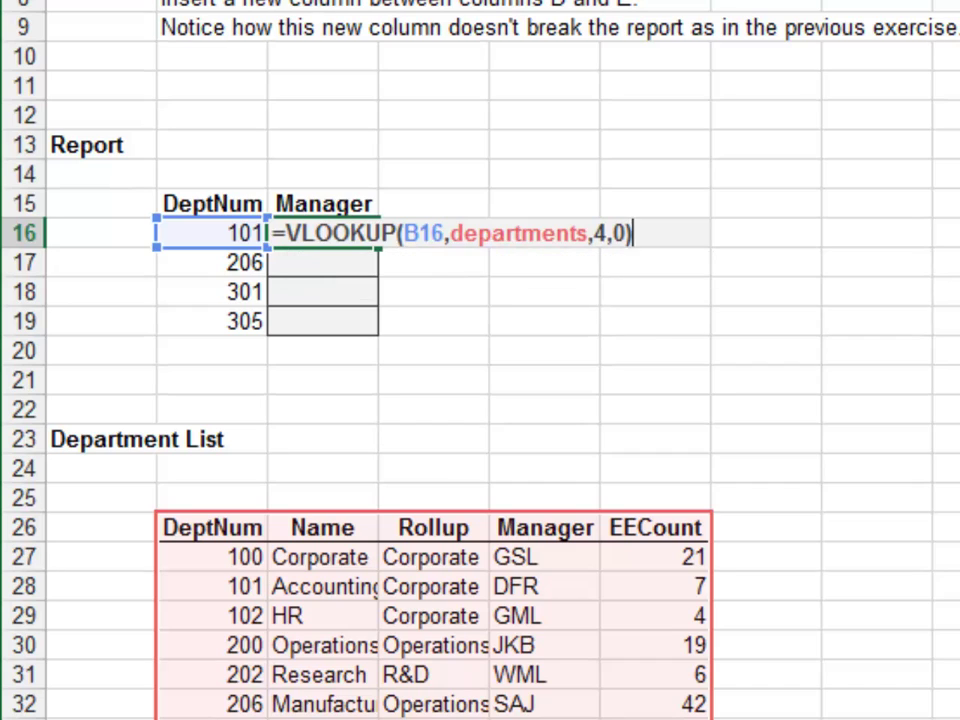
key("Return")
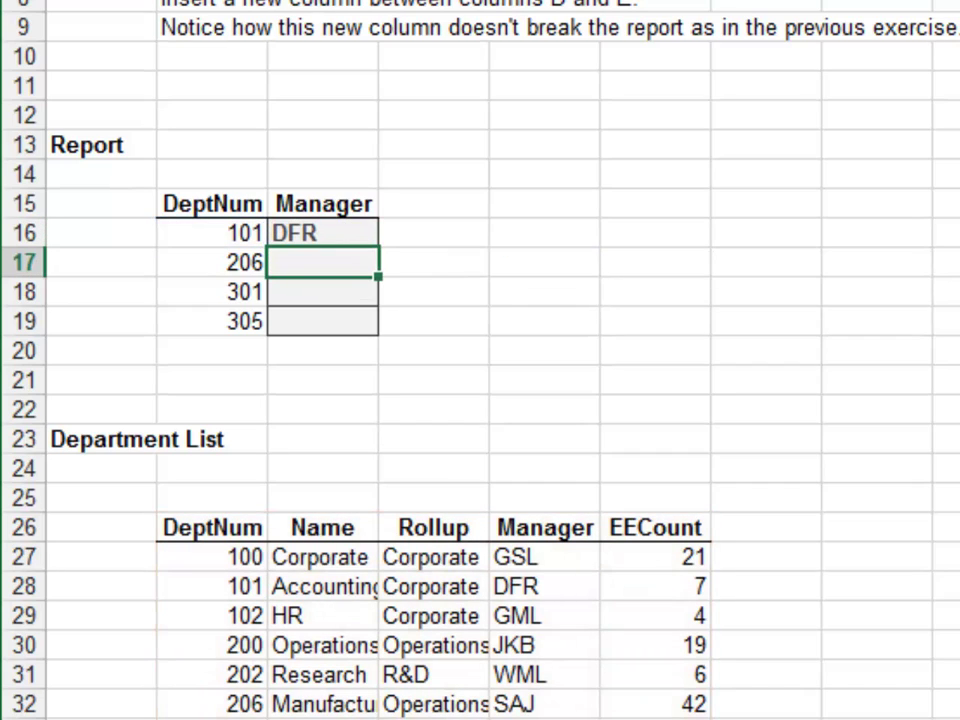
left_click(322, 233)
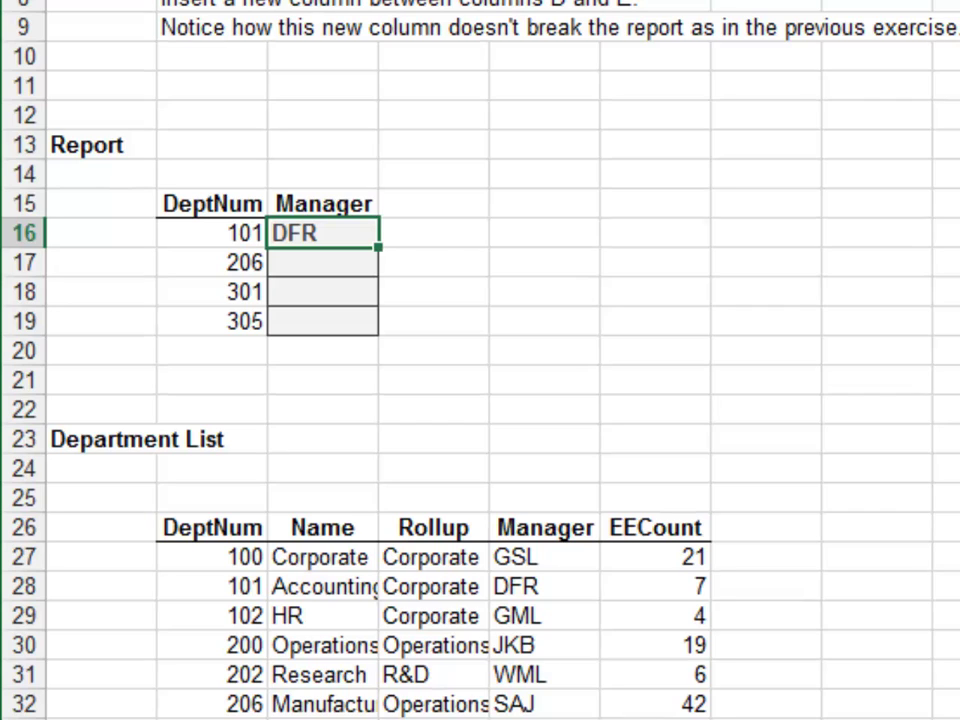
Replace the fixed 4 in C16's VLOOKUP with MATCH(C$15,fields,0)
key("F2")
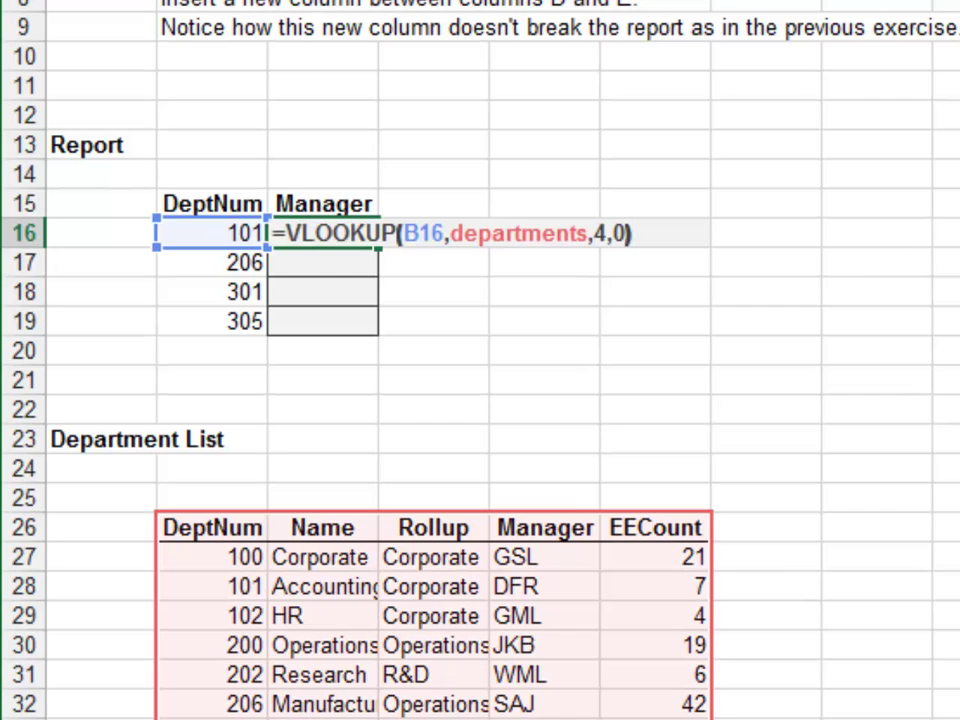
left_click(602, 233)
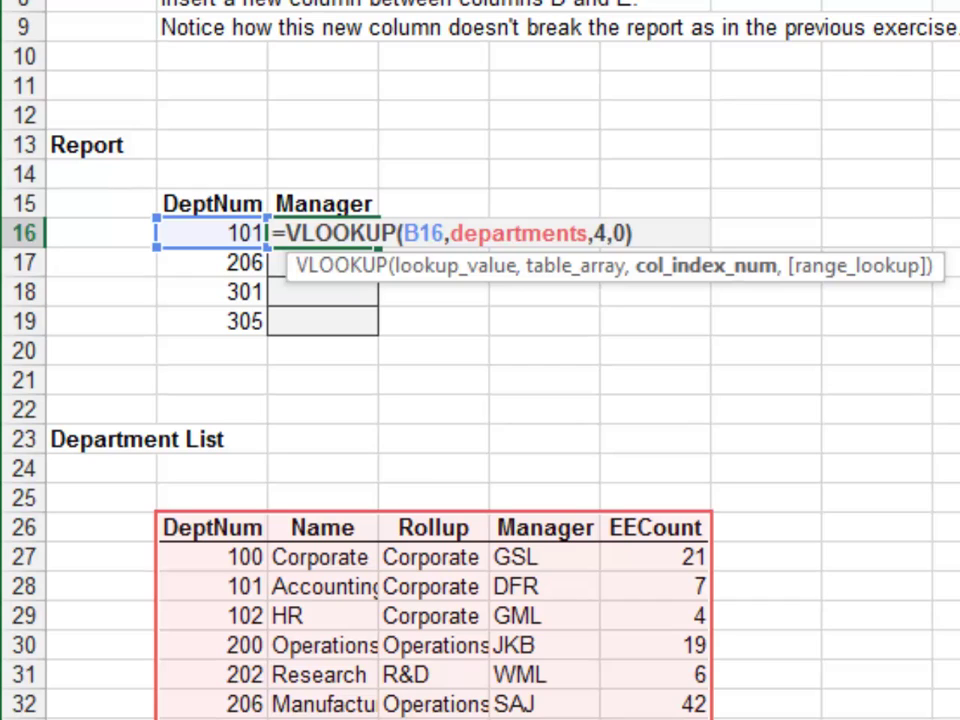
left_click(594, 233)
key("Delete")
type("match(")
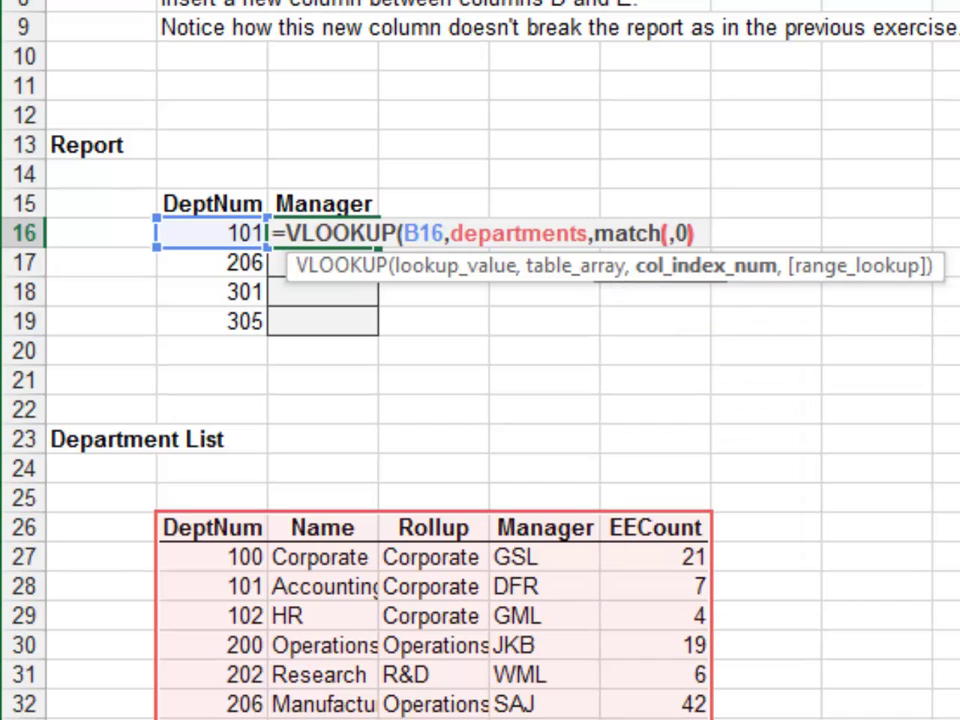
left_click(323, 204)
key("F4")
key("F4")
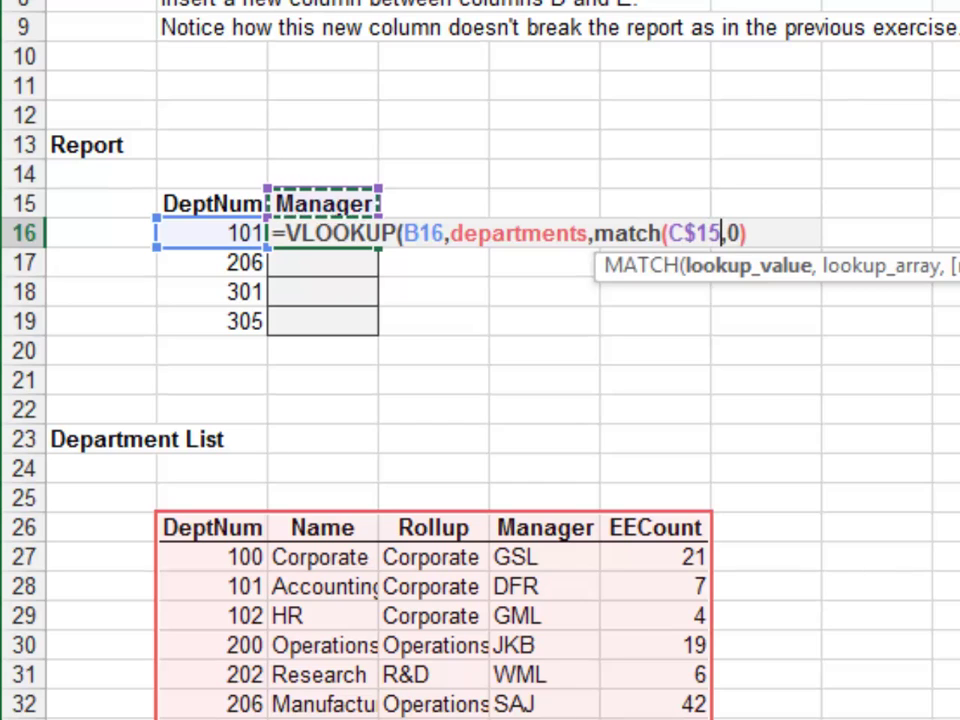
type(",fie")
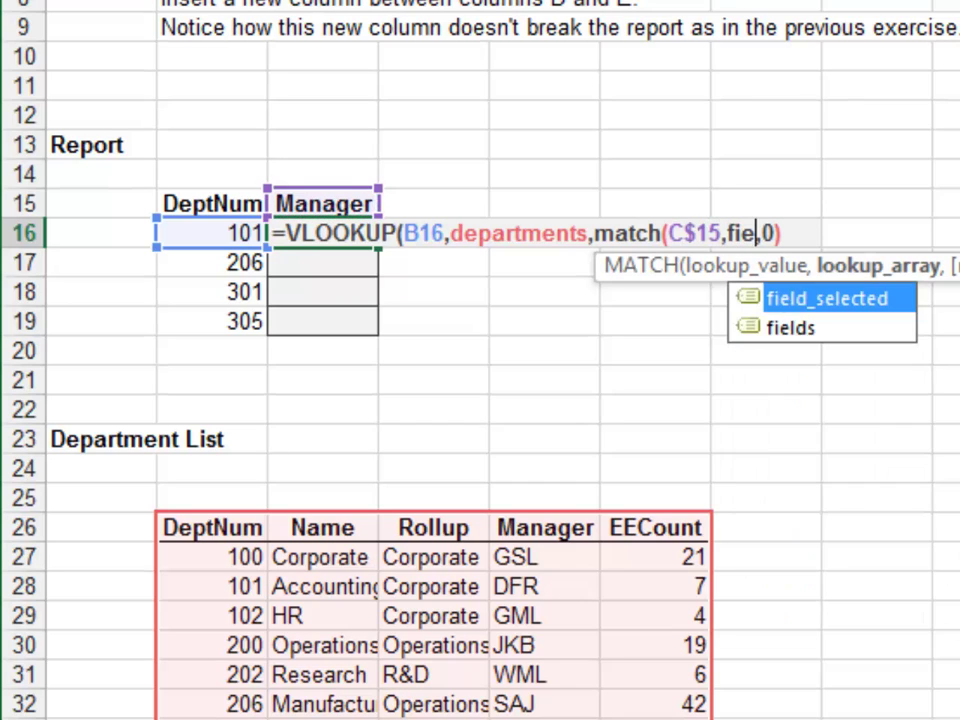
key("Down")
key("Tab")
type(",0)")
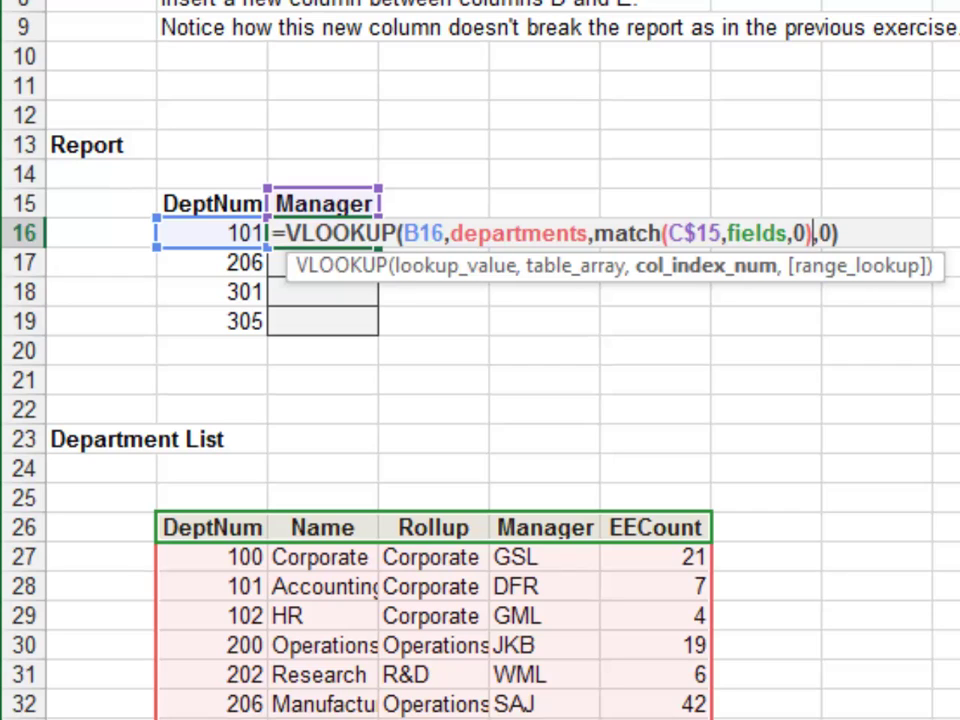
key("Return")
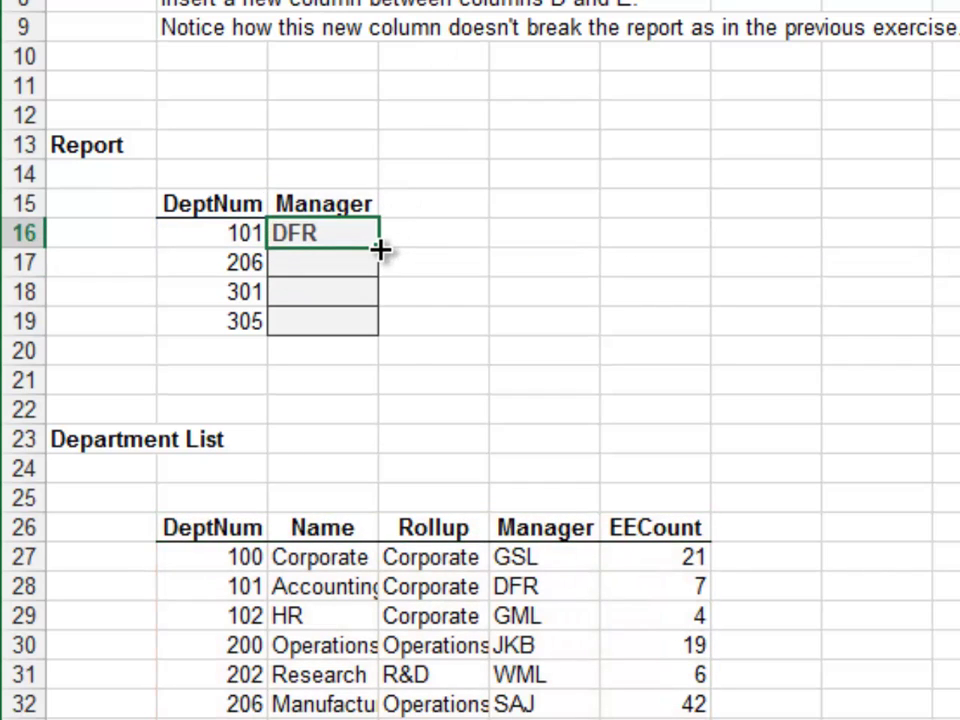
Fill C16's lookup down to C19, insert a column at E, and confirm C16's formula survives
double_click(380, 248)
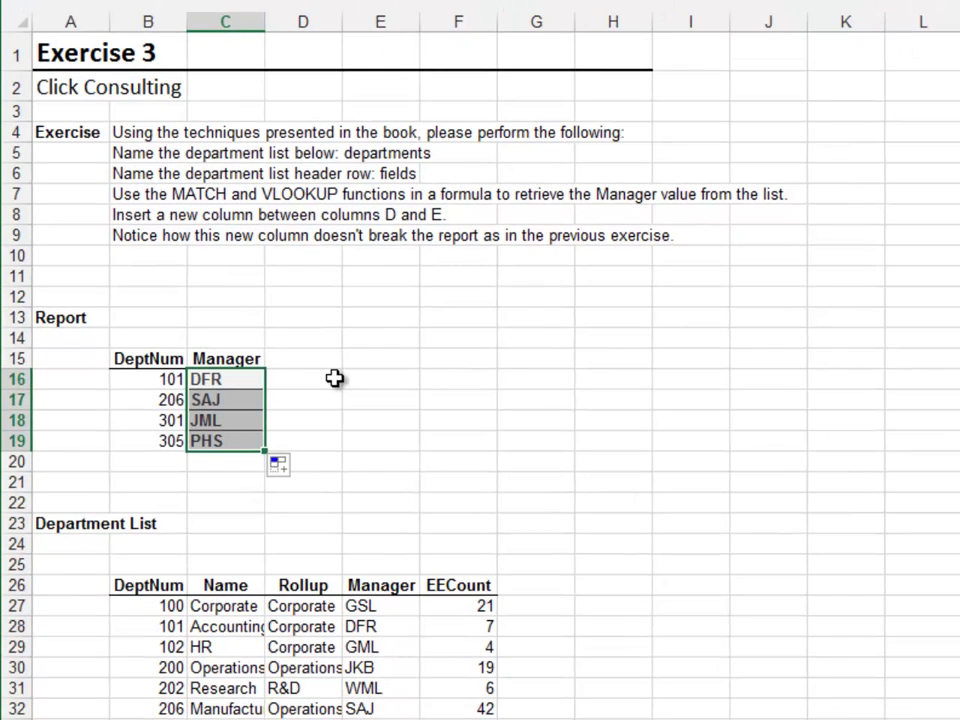
key("Right")
key("Right")
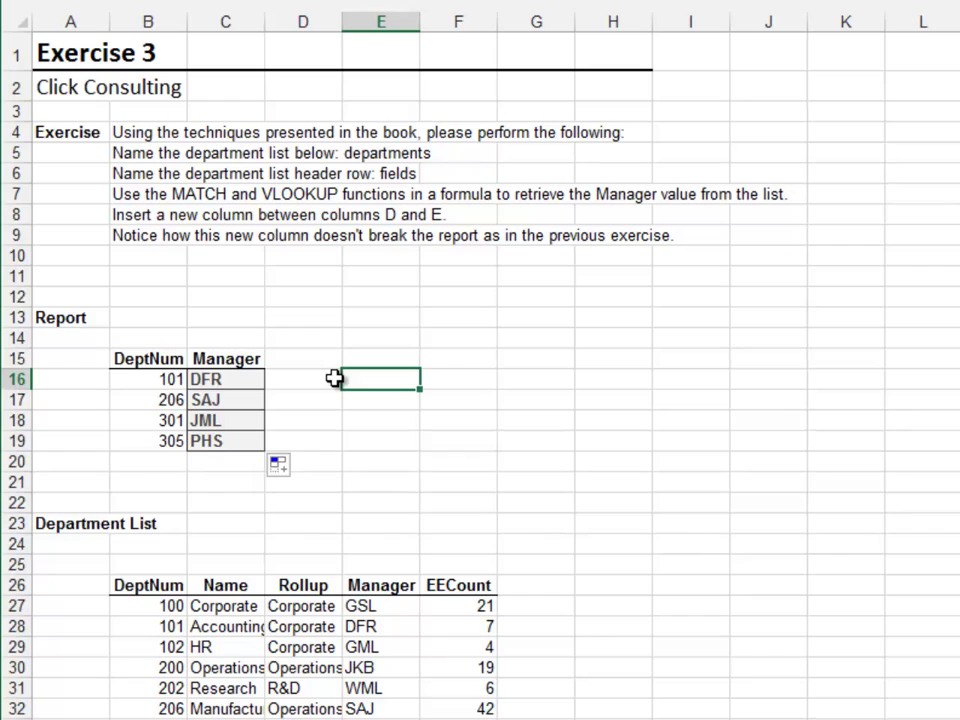
key("ctrl+space")
key("ctrl+plus")
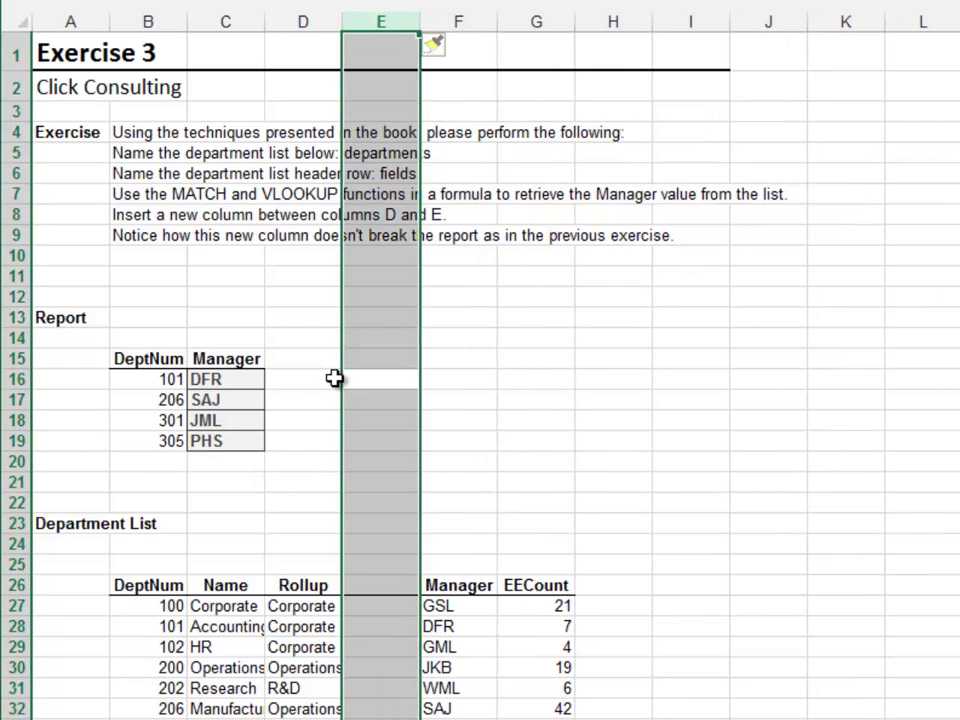
key("Left")
key("Left")
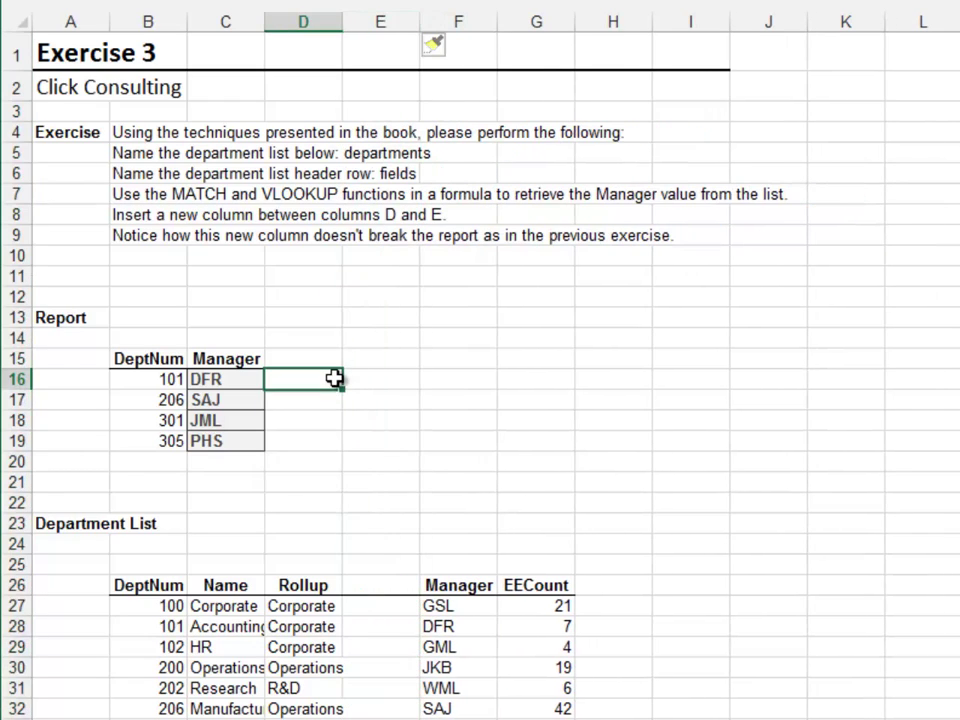
key("F2")
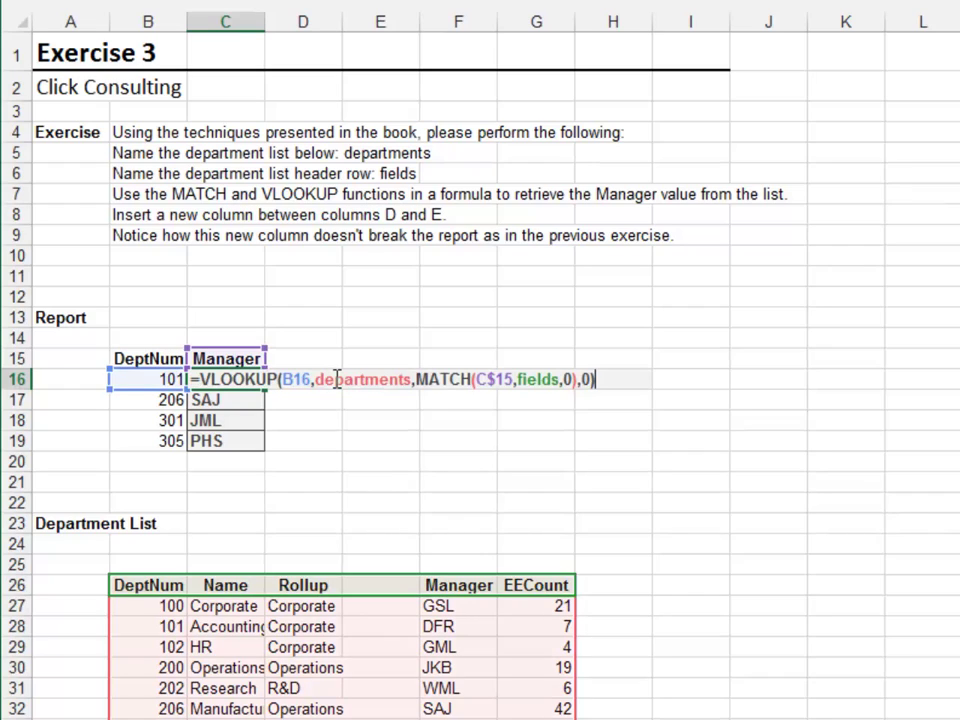
key("Escape")
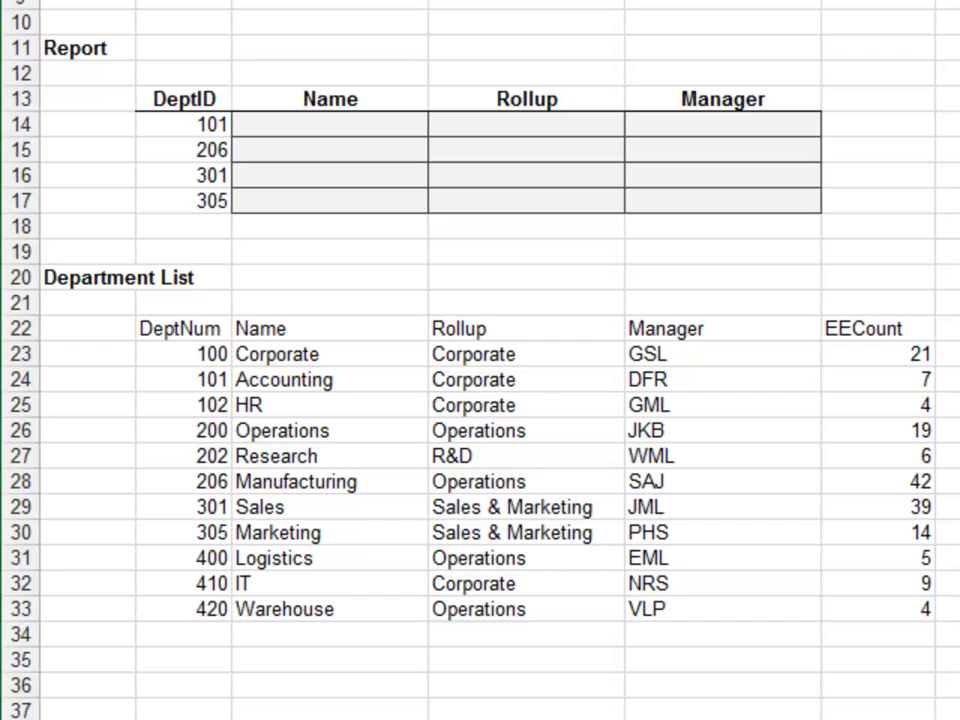
Convert the department list into a table named tbl_depts
left_click(330, 99)
key("Down")
key("Down")
key("Down")
key("Down")
key("Down")
key("Down")
key("Down")
key("Down")
key("Down")
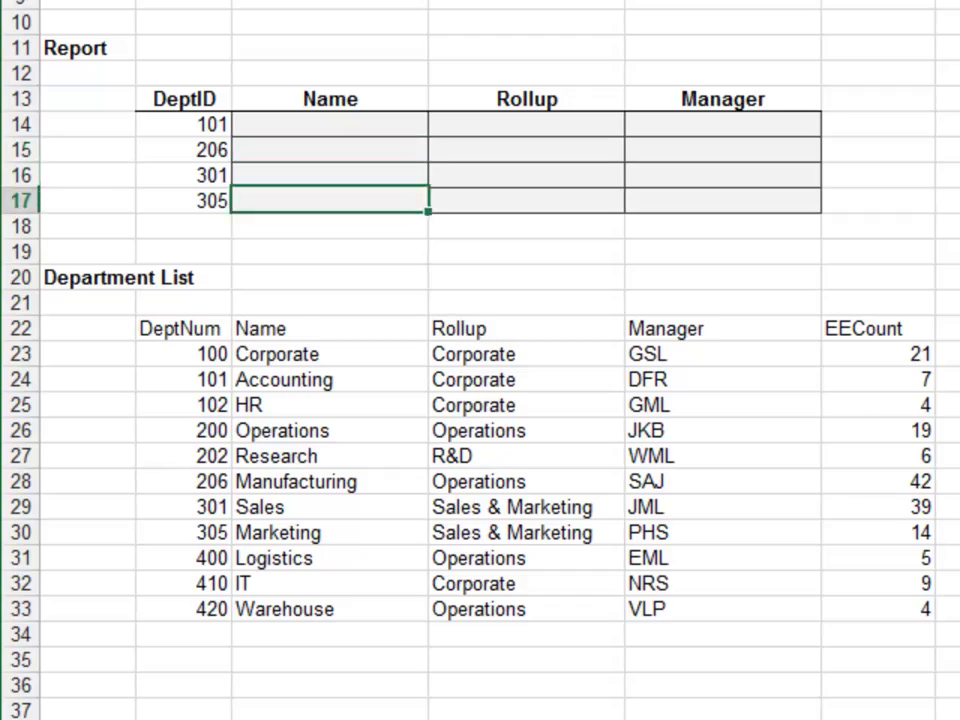
key("Left")
key("ctrl+t")
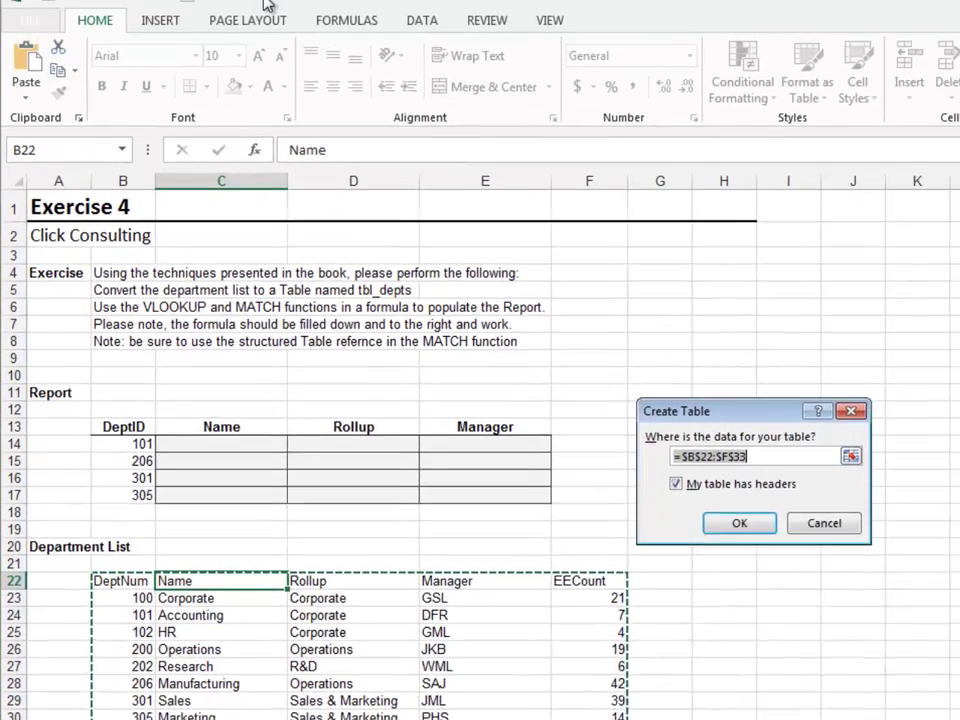
key("Return")
key("alt+j")
type("table1")
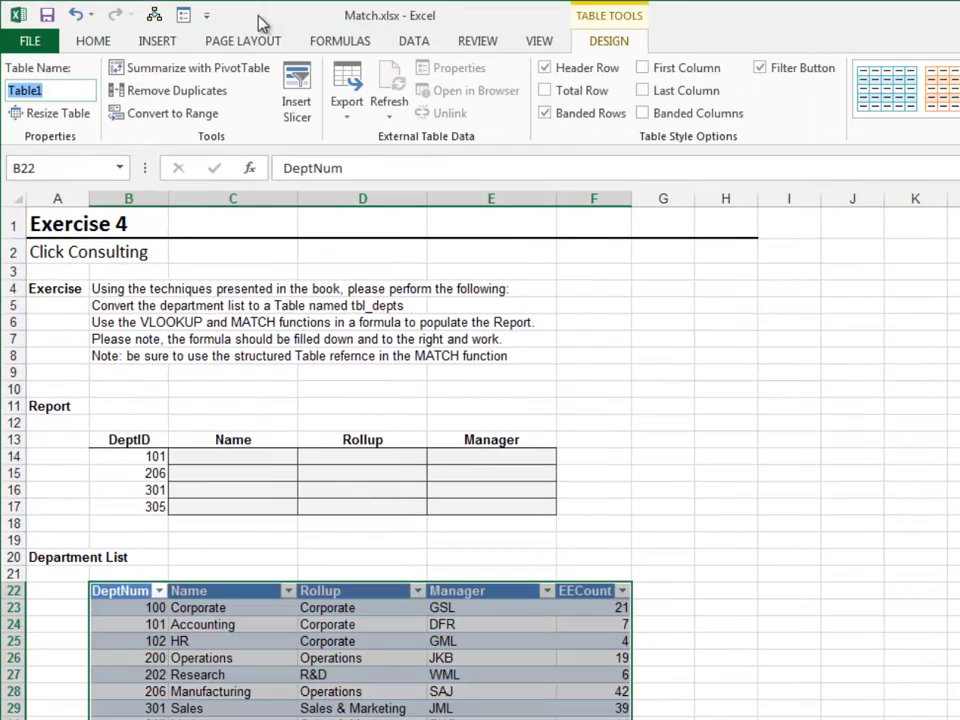
type("tbl")
type("depts")
key("Return")
Start a VLOOKUP in C14 using $B14 as lookup value against tbl_depts
left_click(233, 440)
key("Down")
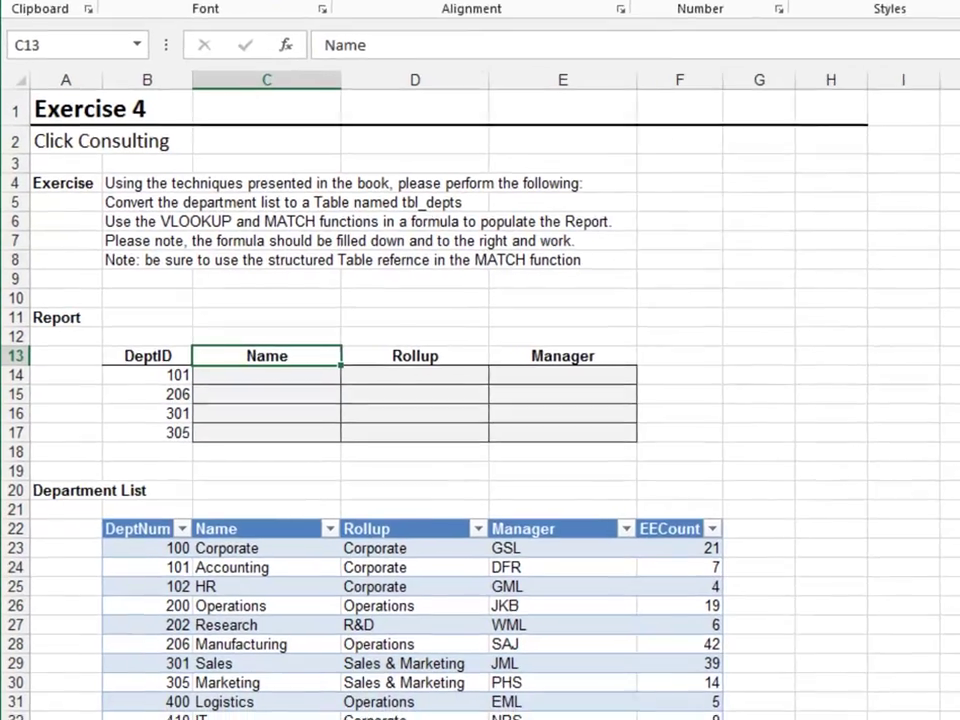
type("=")
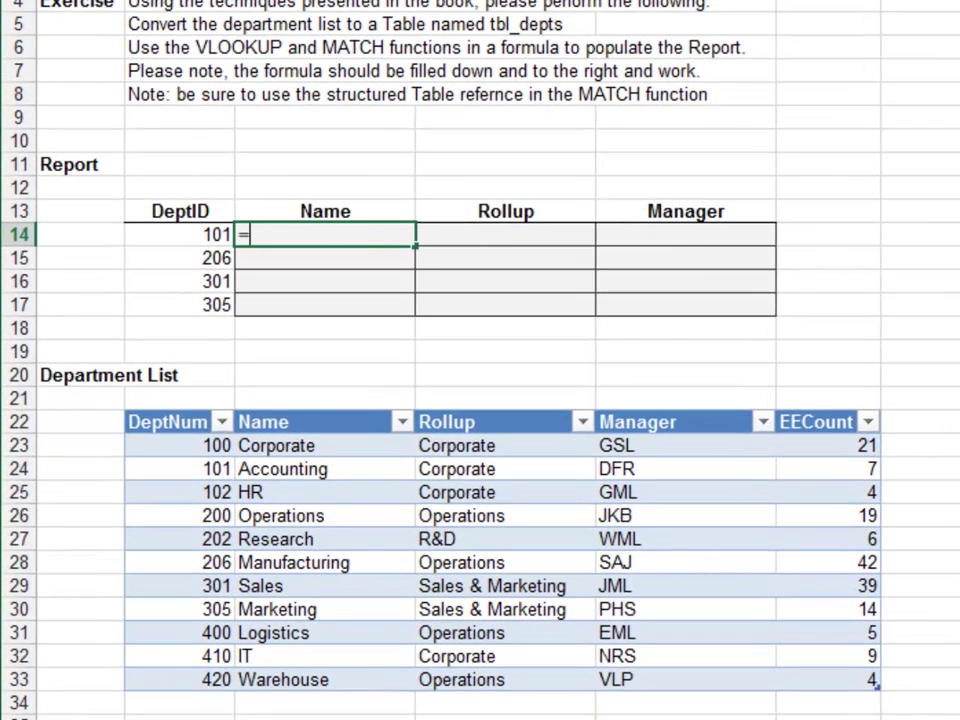
type("vl")
key("Tab")
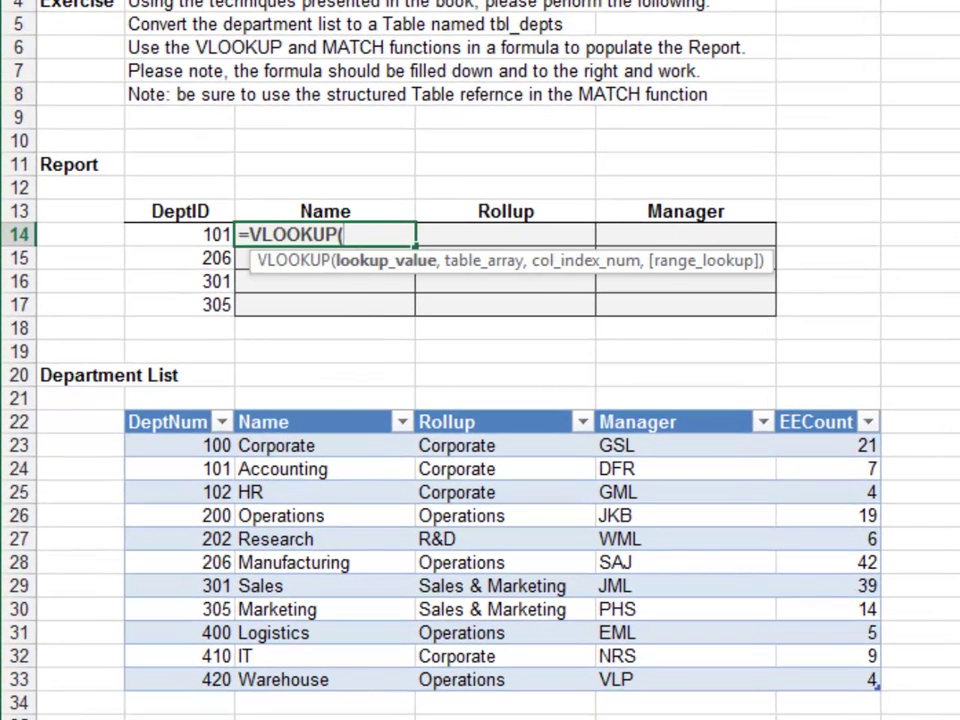
left_click(180, 234)
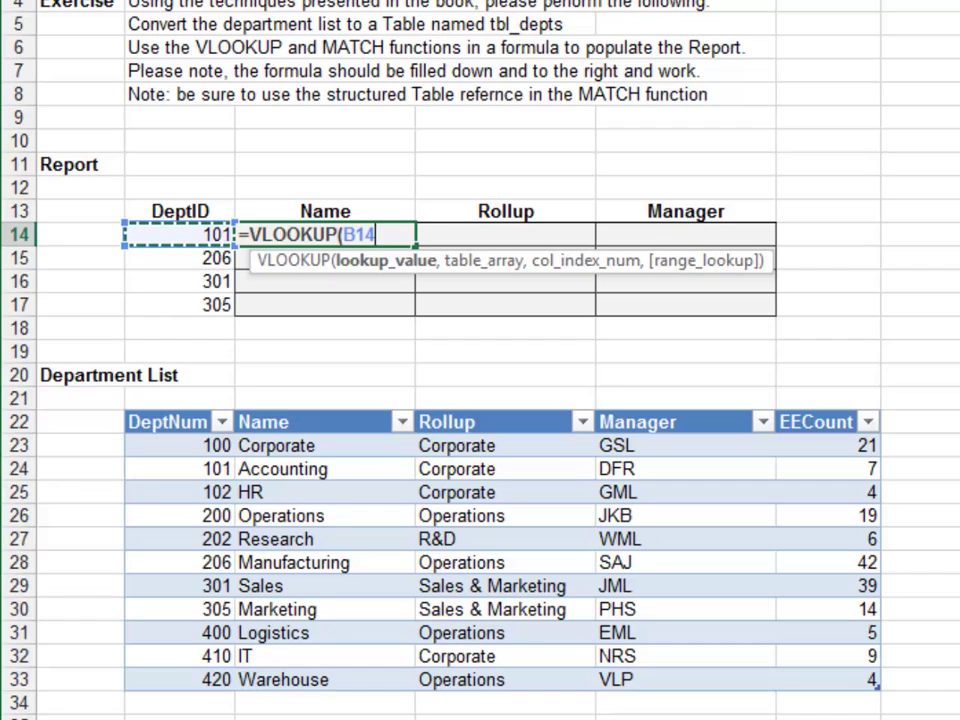
key("F4")
key("F4")
key("F4")
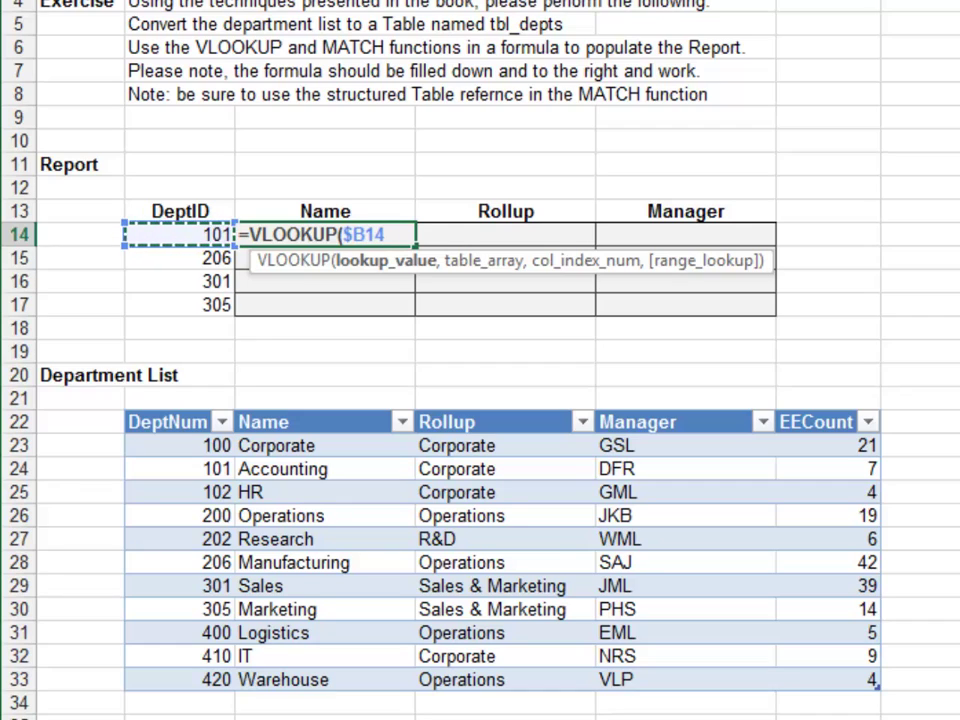
type(",tbl")
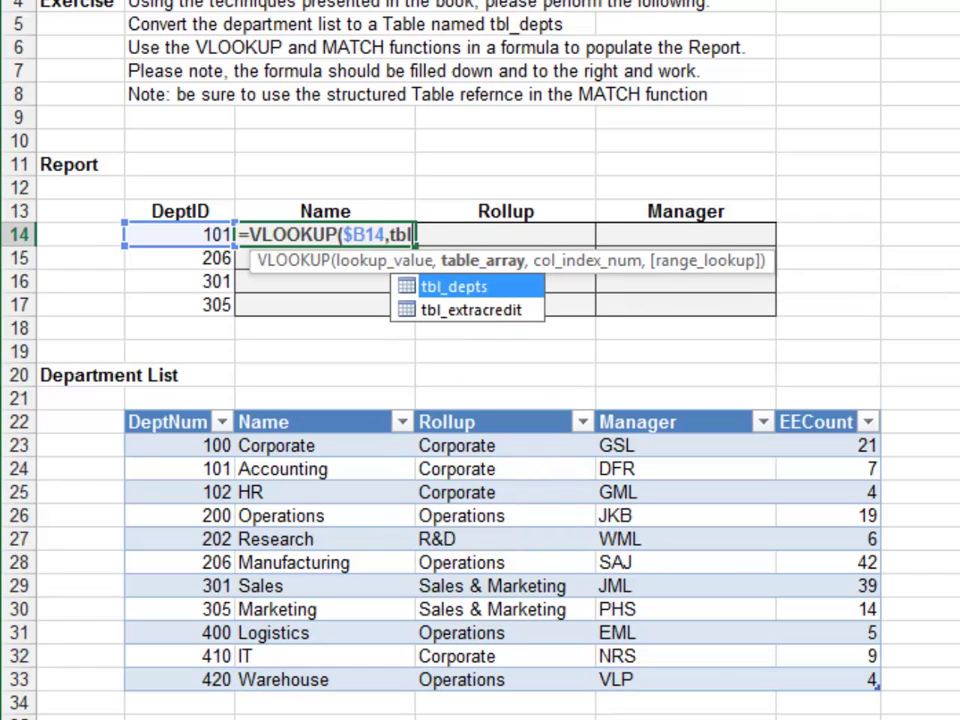
key("Tab")
Finish C14 with MATCH(C$13,tbl_depts[#Headers],0) as column index and exact match, returning Accounting
type(",")
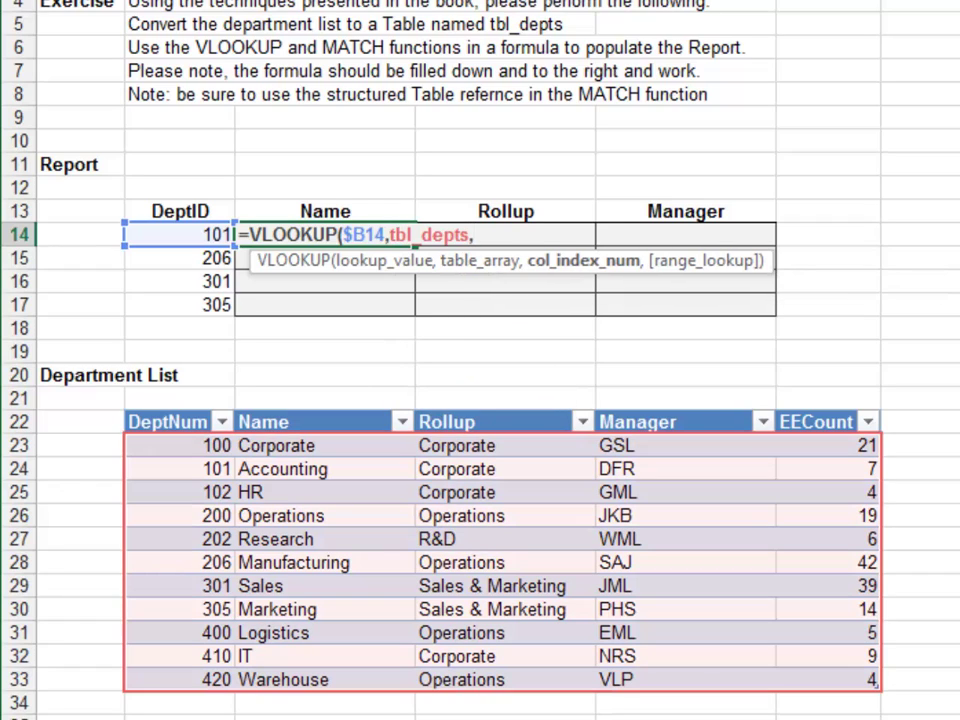
type("match(")
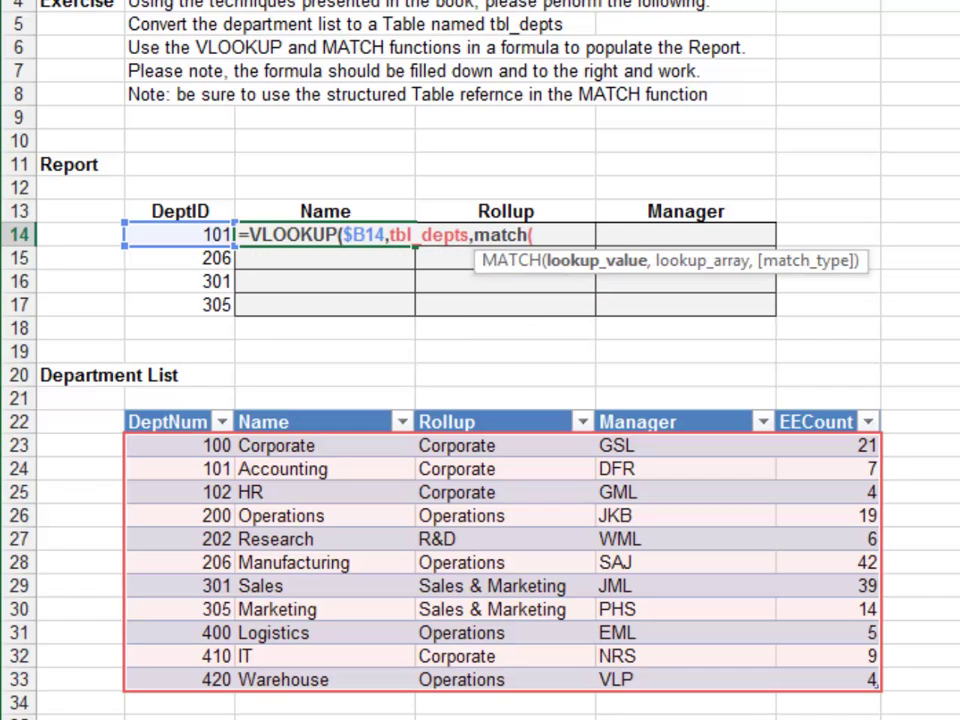
key("Up")
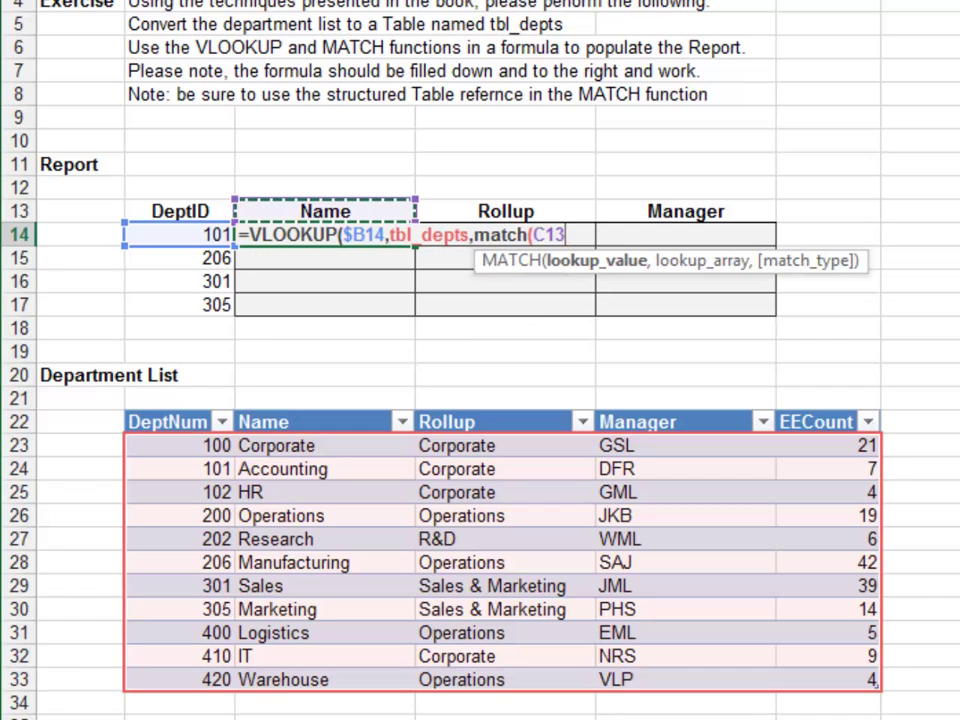
key("F4")
key("F4")
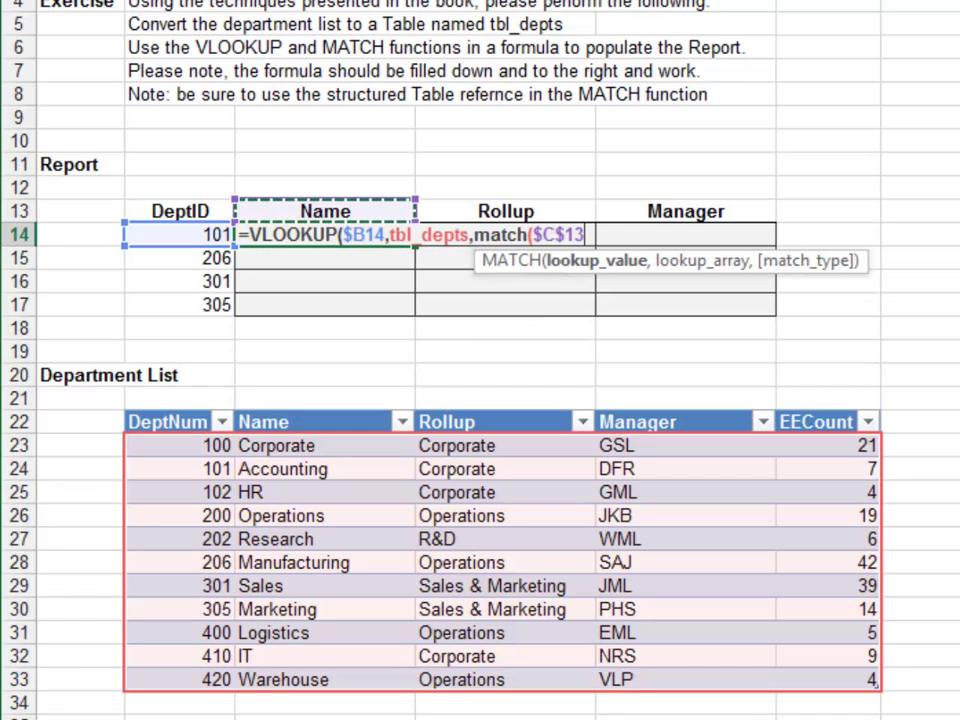
type(",")
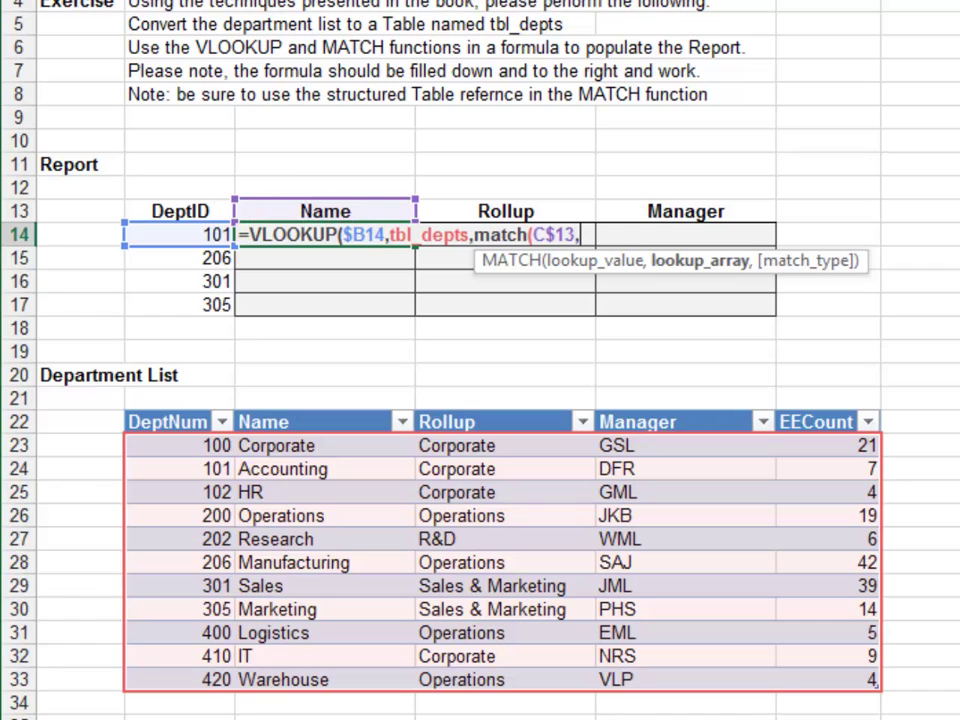
type("tbl_depts")
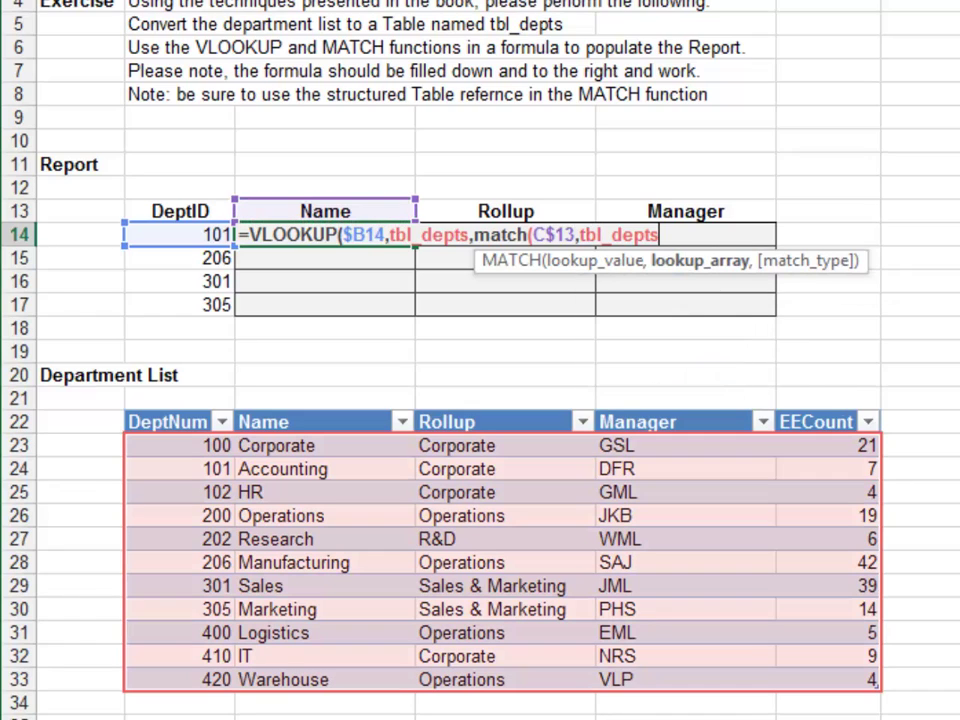
type("[")
key("Down")
key("Down")
key("Down")
key("Down")
key("Down")
key("Down")
key("Down")
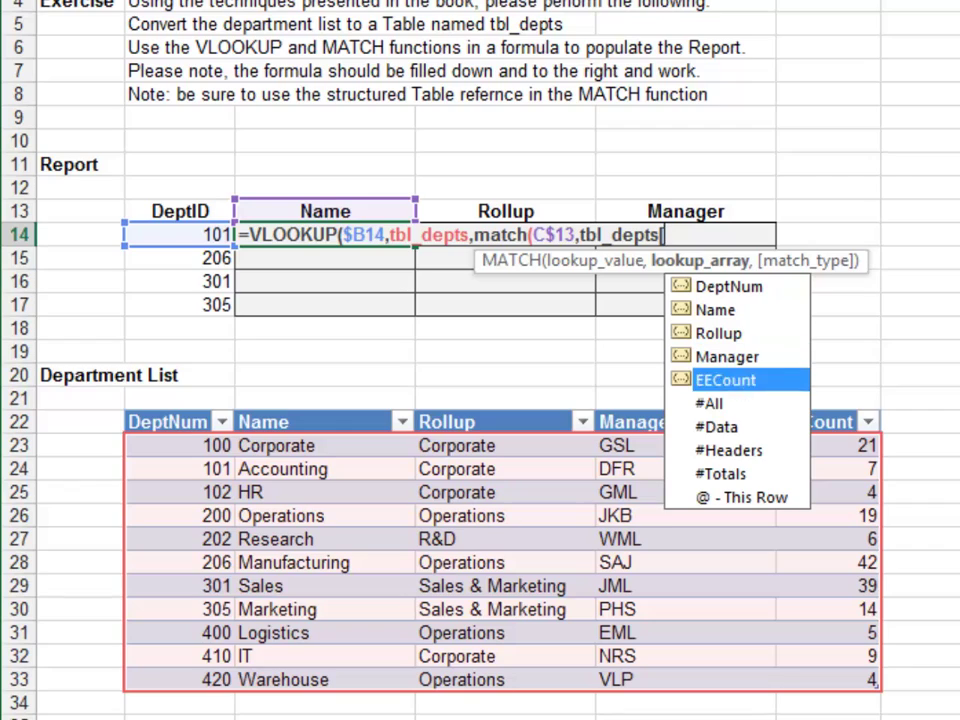
key("Tab")
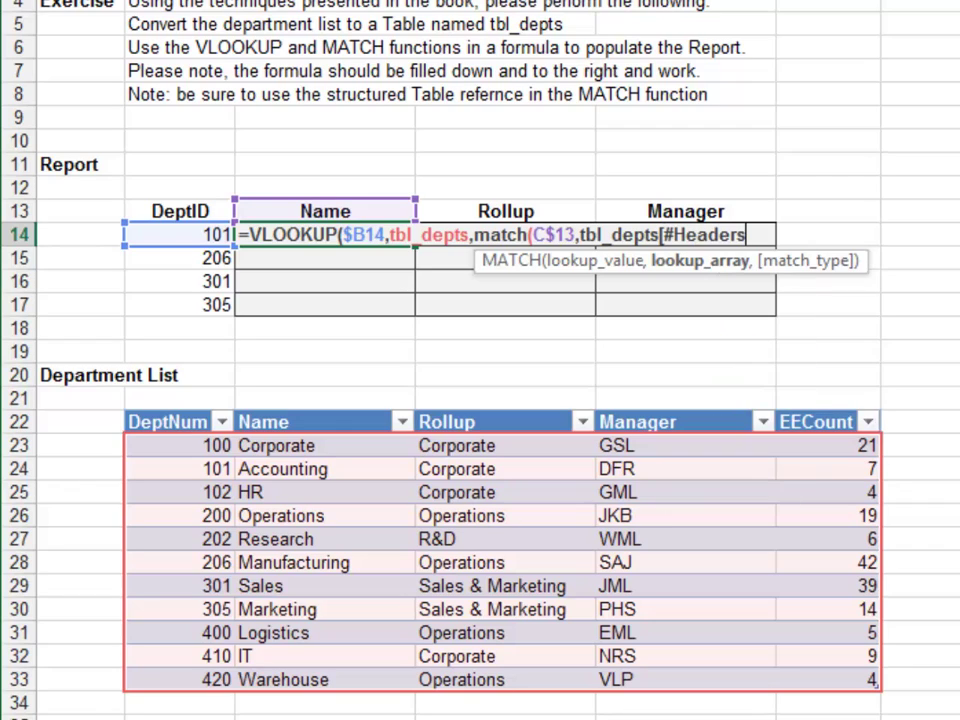
type("]")
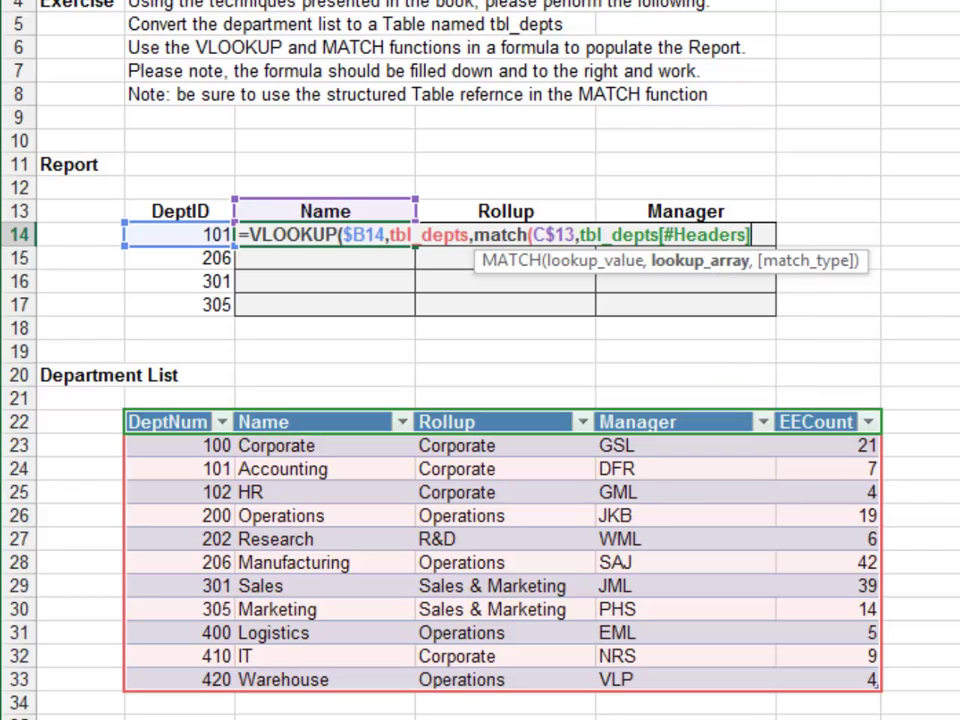
type(",0)")
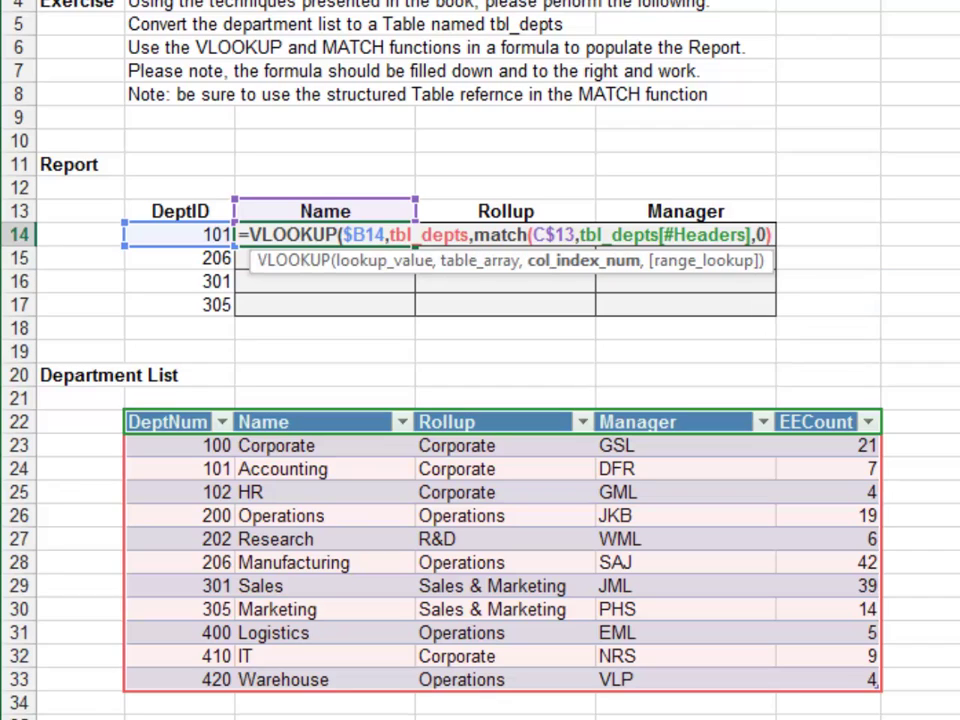
type(",")
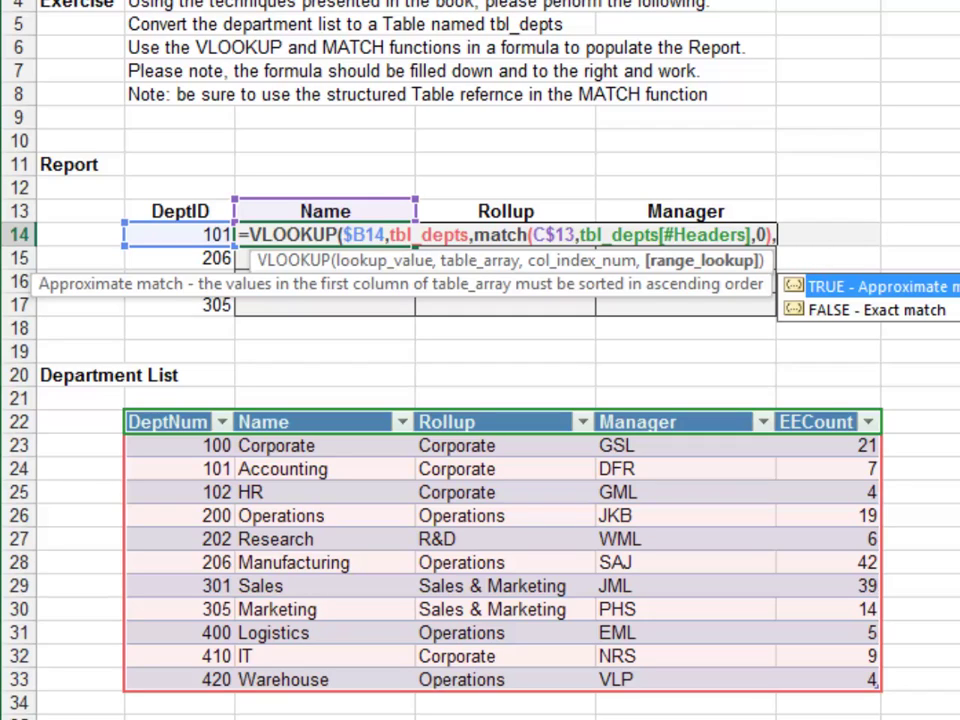
type("0)")
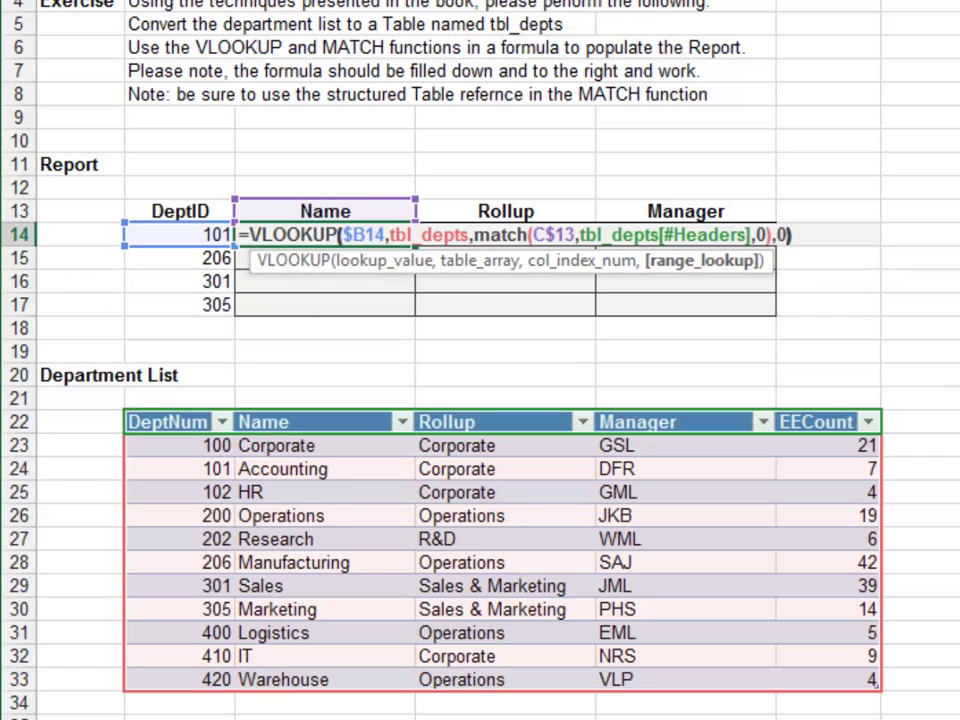
key("Return")
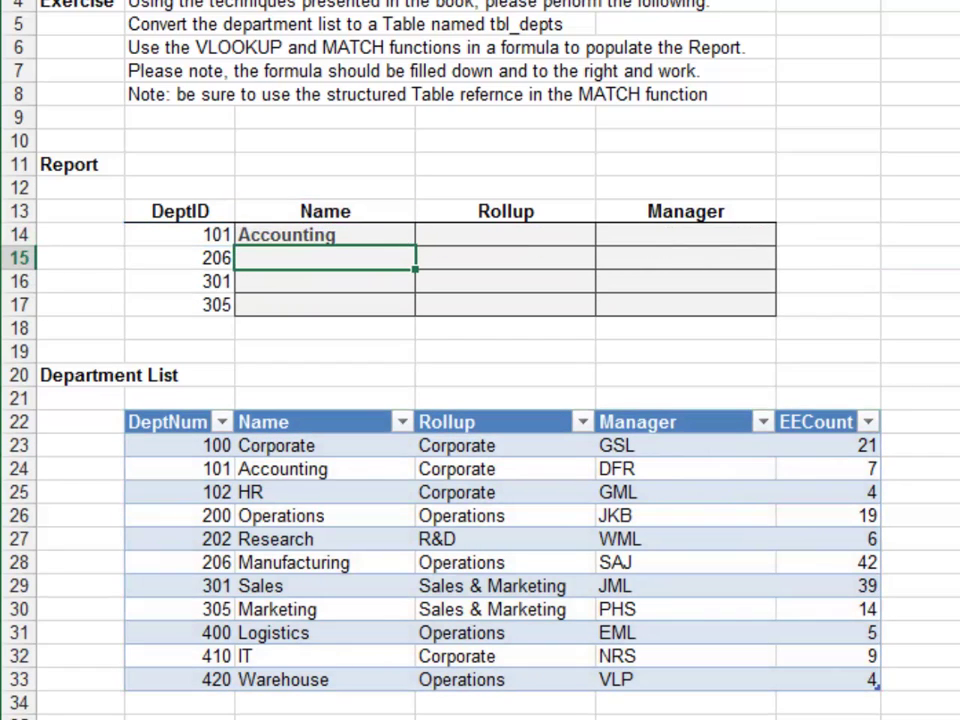
Fill the C14 formula down to row 17 with Ctrl+D and across to column E with Ctrl+R
key("Up")
key("shift+Down")
key("shift+Down")
key("shift+Down")
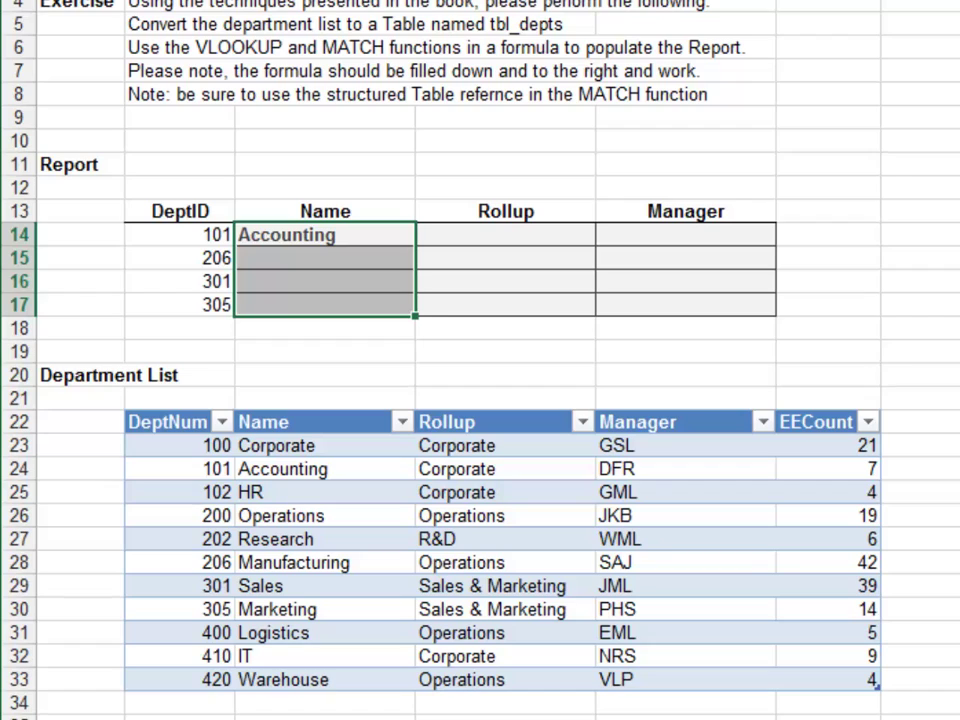
key("ctrl+d")
key("shift+Right")
key("shift+Right")
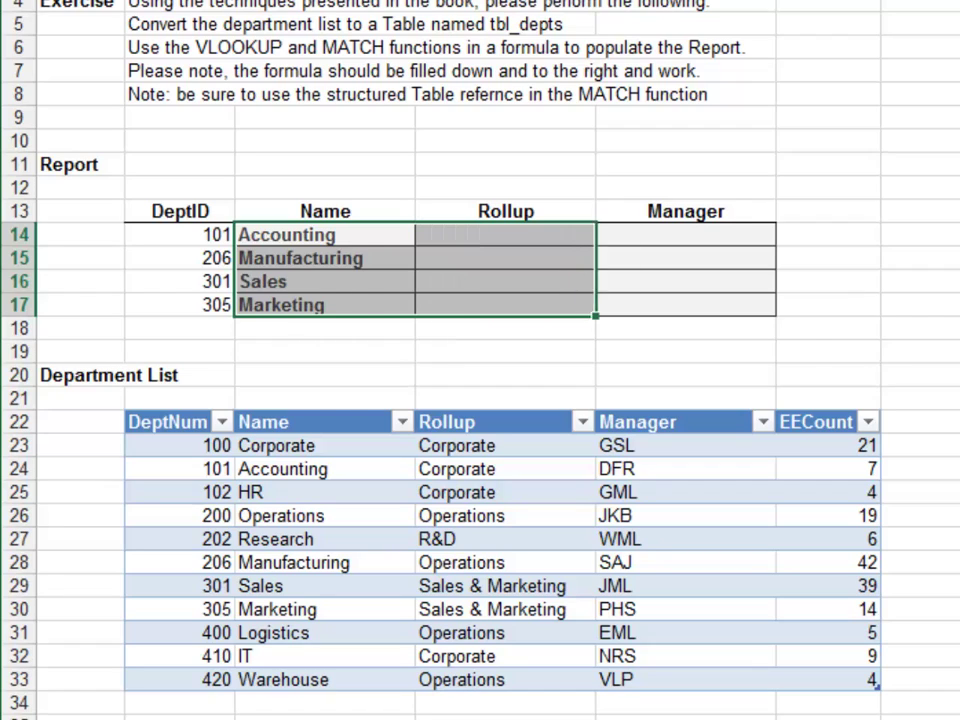
key("ctrl+r")
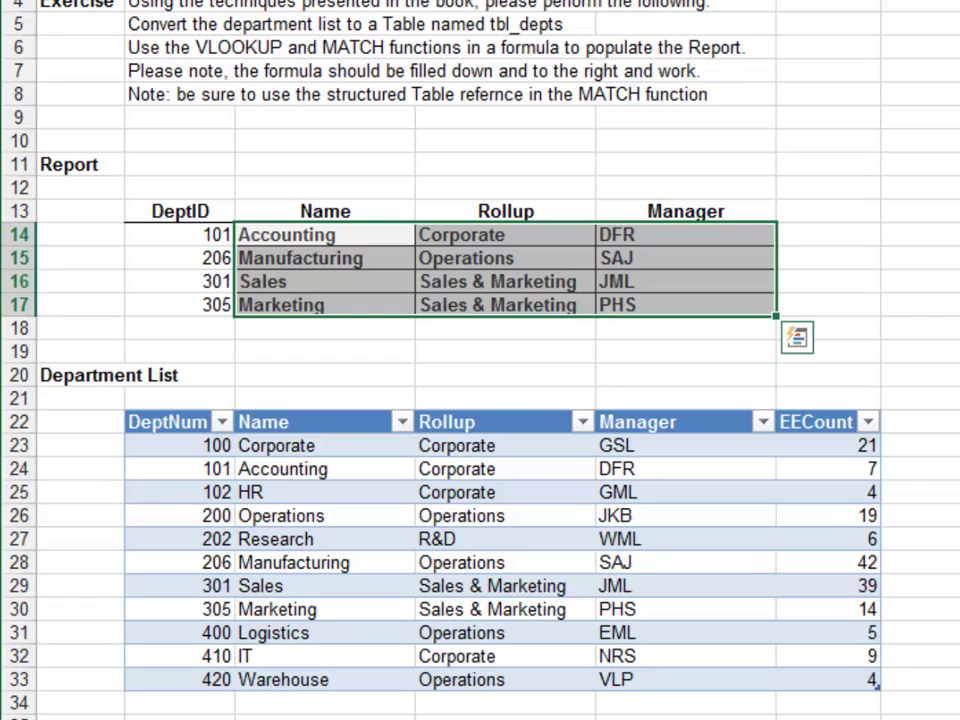
left_click(325, 188)
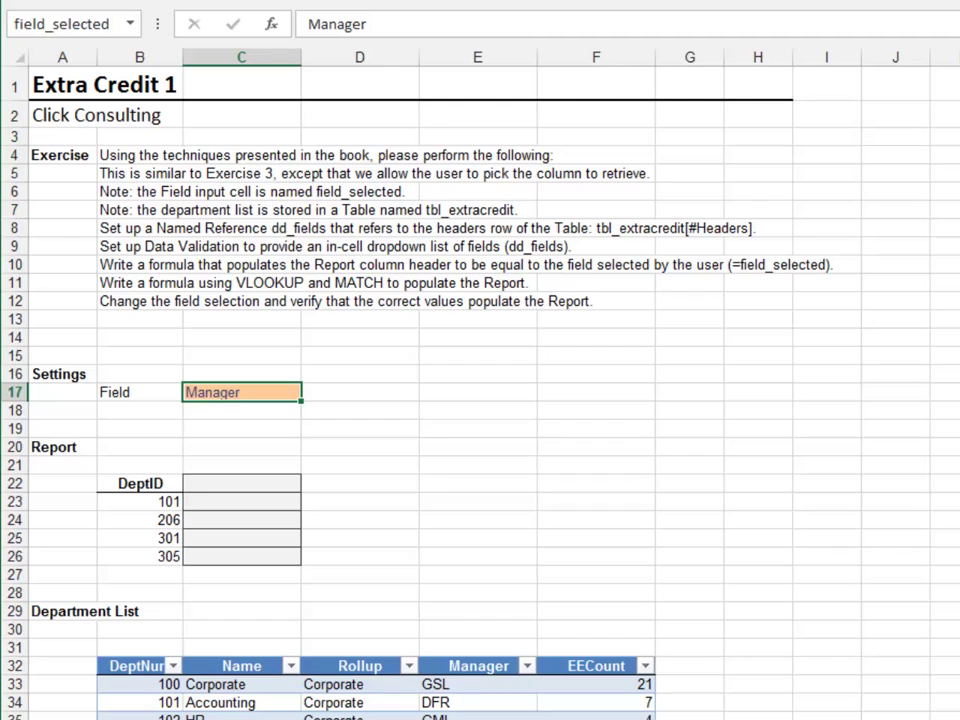
Name the department table's header row dd_fields
key("ctrl+Down")
key("Left")
key("ctrl+shift+Right")
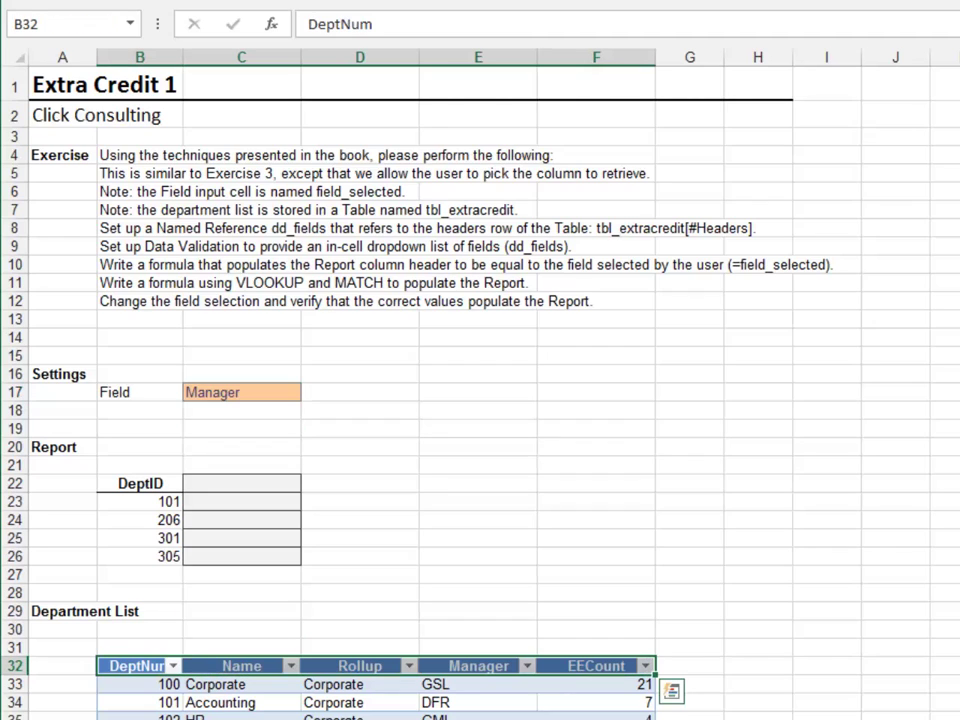
left_click(66, 18)
type("dd_fields")
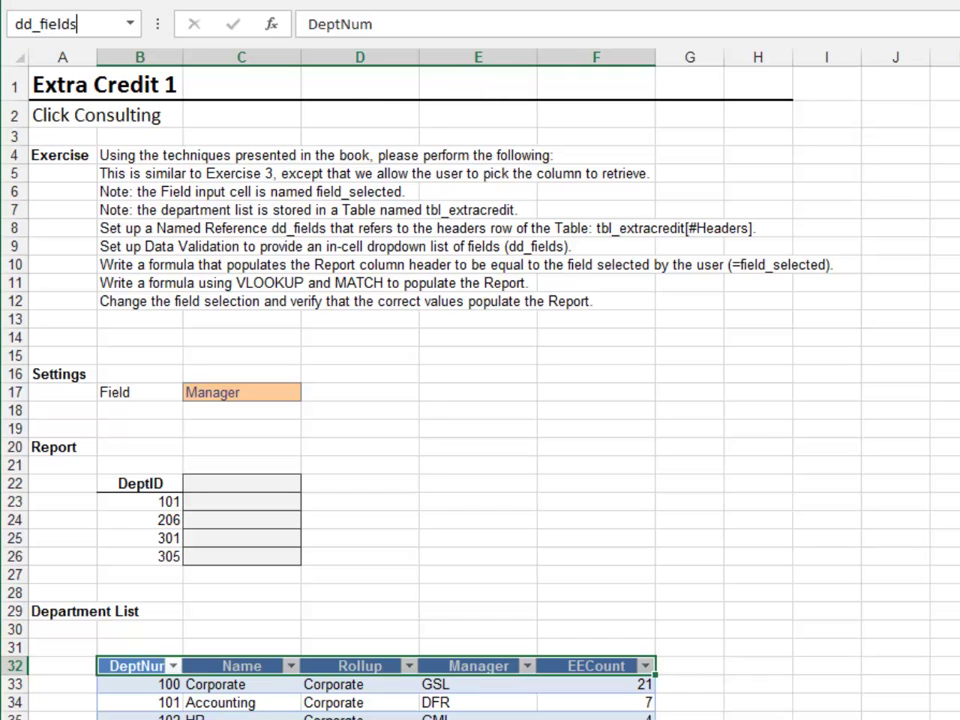
key("Return")
Add a list validation sourced from =dd_fields to the Field cell C17
key("Up")
key("Up")
key("Up")
key("Up")
key("Up")
key("Up")
key("Up")
key("Up")
key("Up")
key("Up")
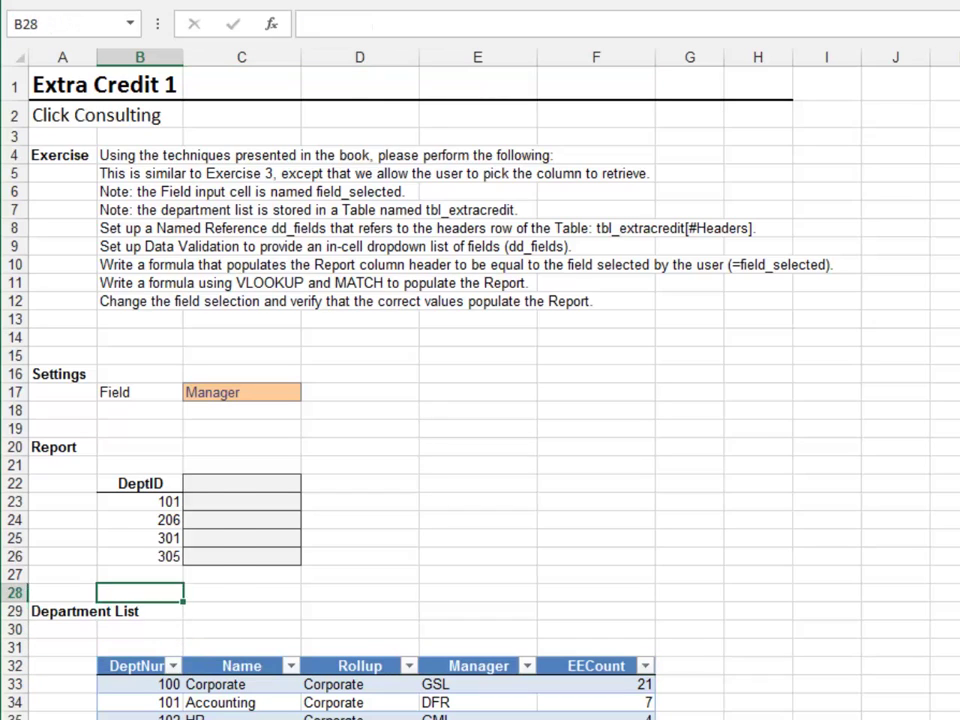
key("Up")
key("Up")
key("Up")
key("Up")
key("Up")
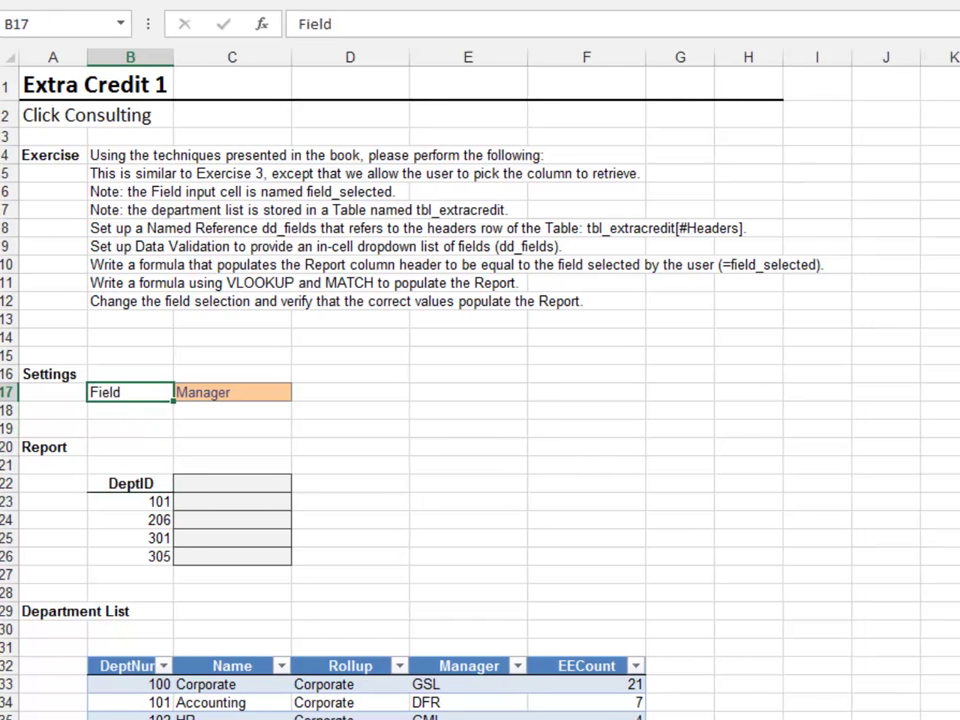
key("Right")
key("alt+d")
key("l")
key("alt+Down")
key("Down")
key("Down")
key("Down")
key("Return")
key("alt+s")
type("=dd_fields")
key("Return")
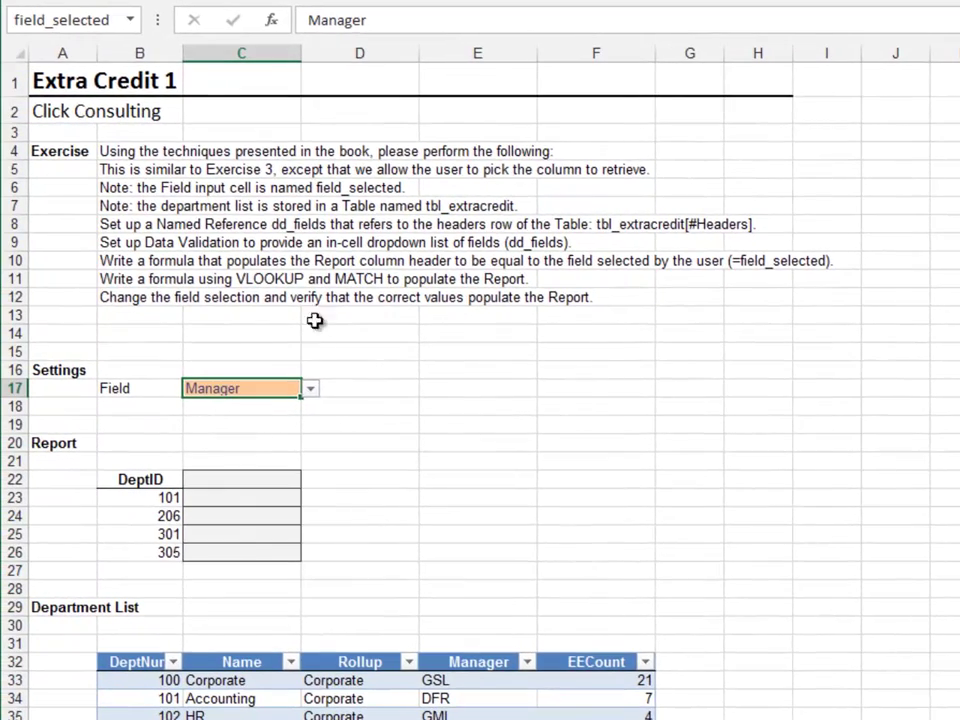
Check C17's field dropdown, leaving Manager selected, then begin a formula in C22
left_click(312, 389)
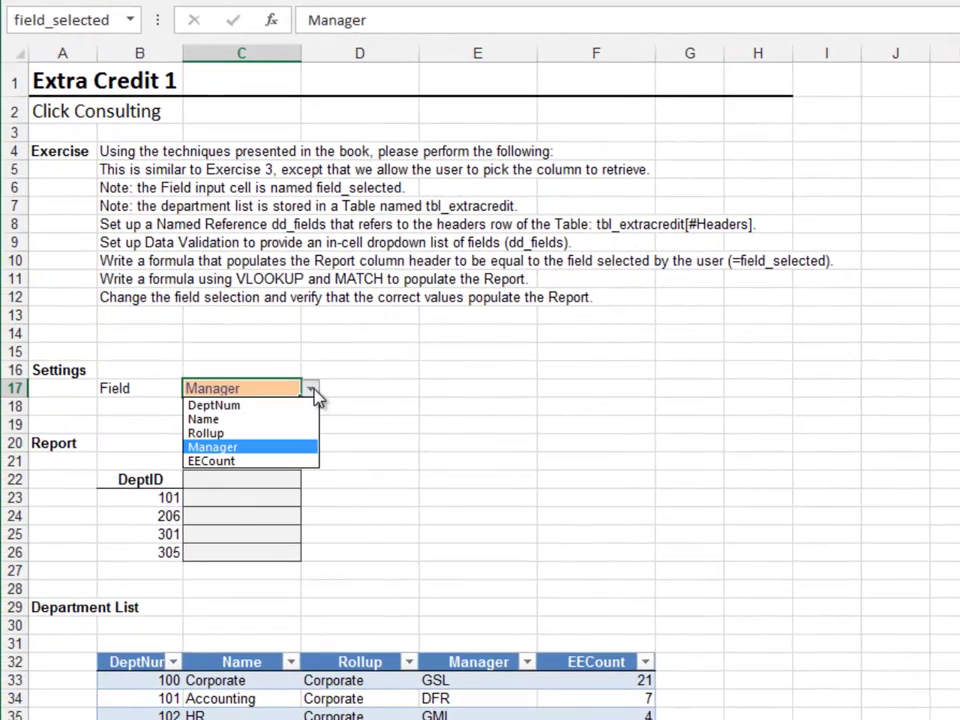
left_click(312, 389)
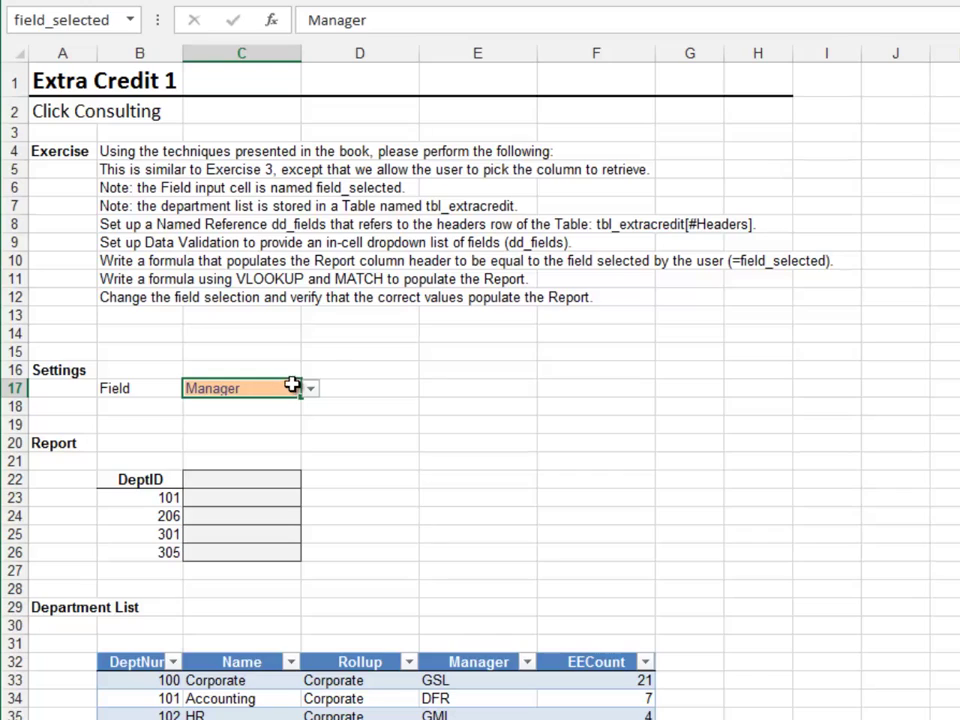
key("Down")
key("Down")
key("Down")
key("Down")
key("Down")
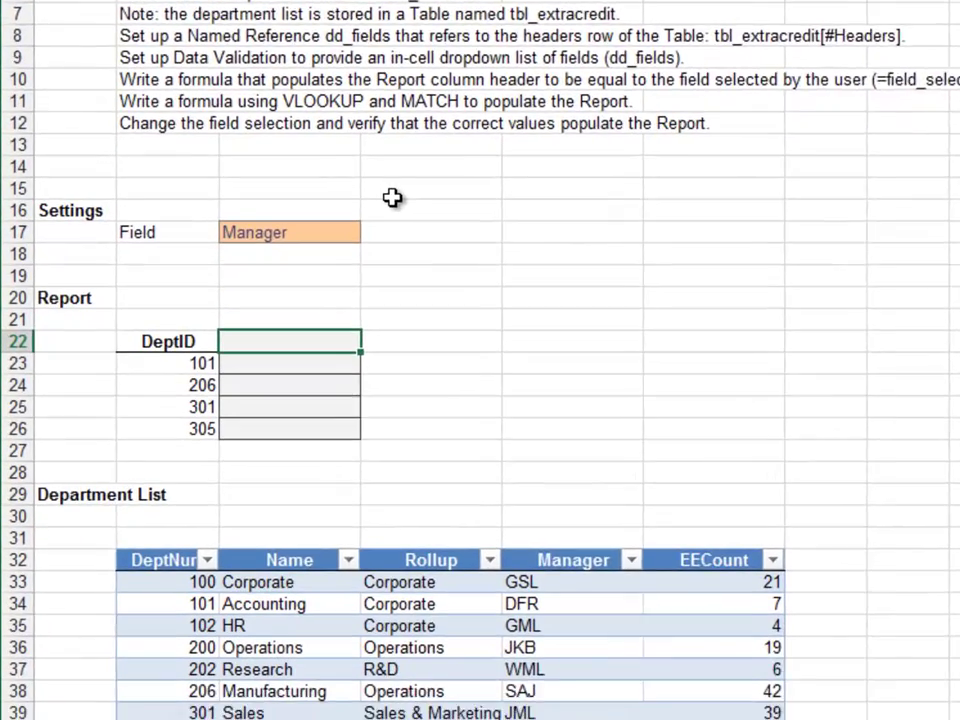
type("=")
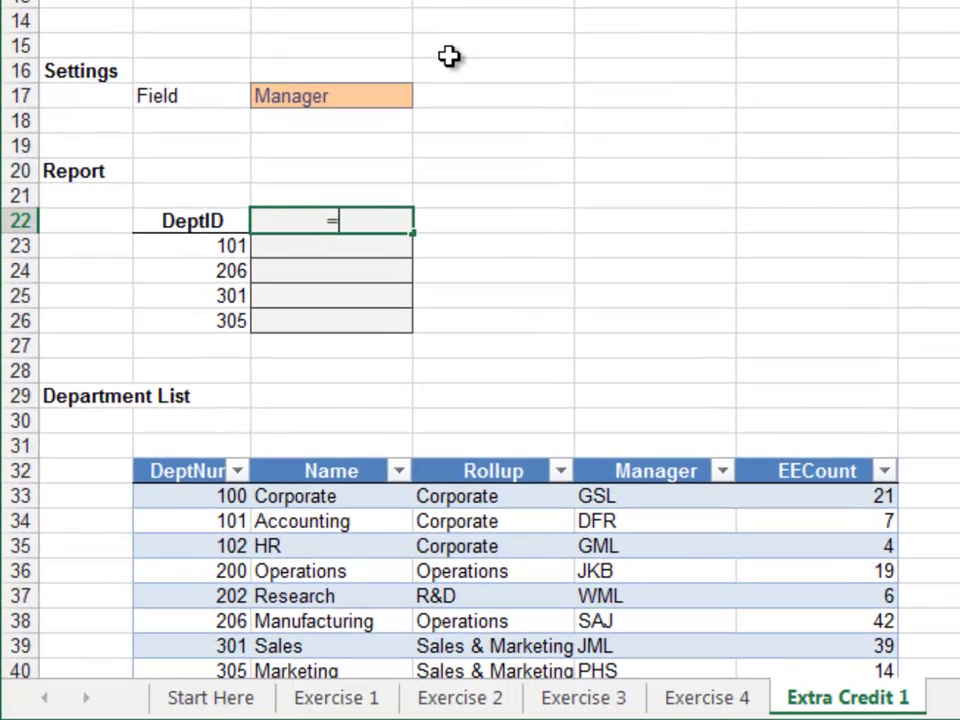
Set header C22 to =field_selected, then start C23's VLOOKUP of B23 in tbl_extracredit
left_click(381, 96)
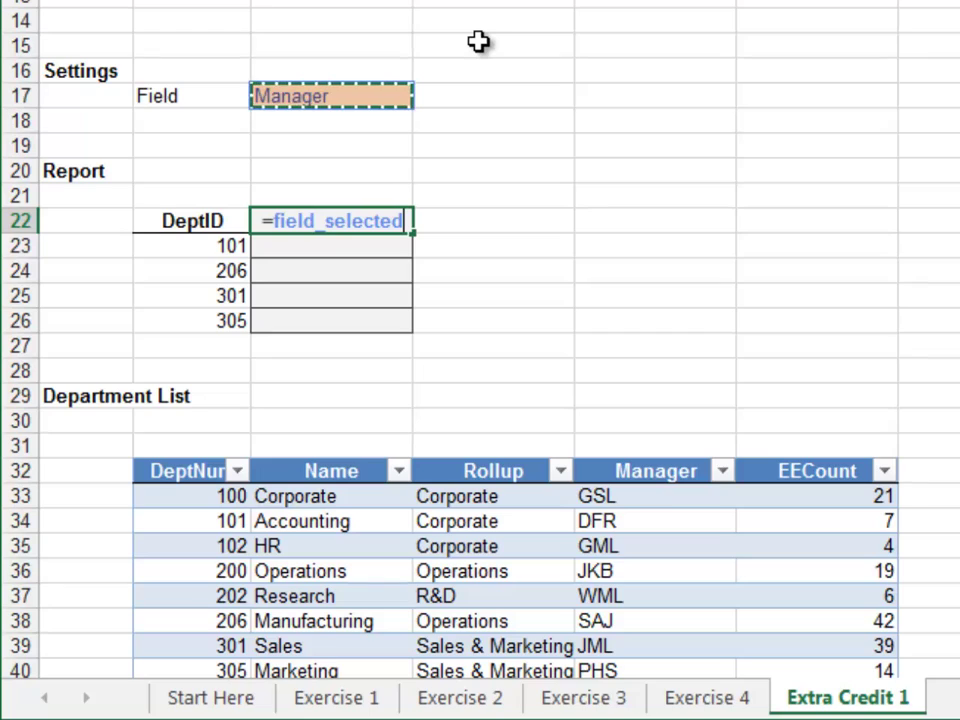
key("Return")
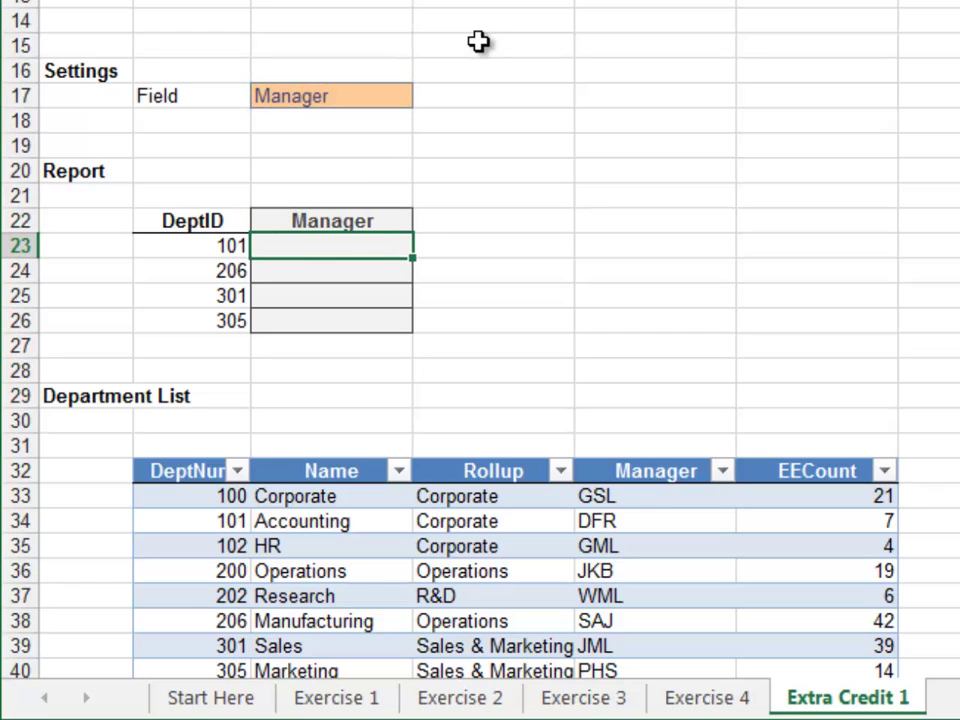
type("=vl")
key("Tab")
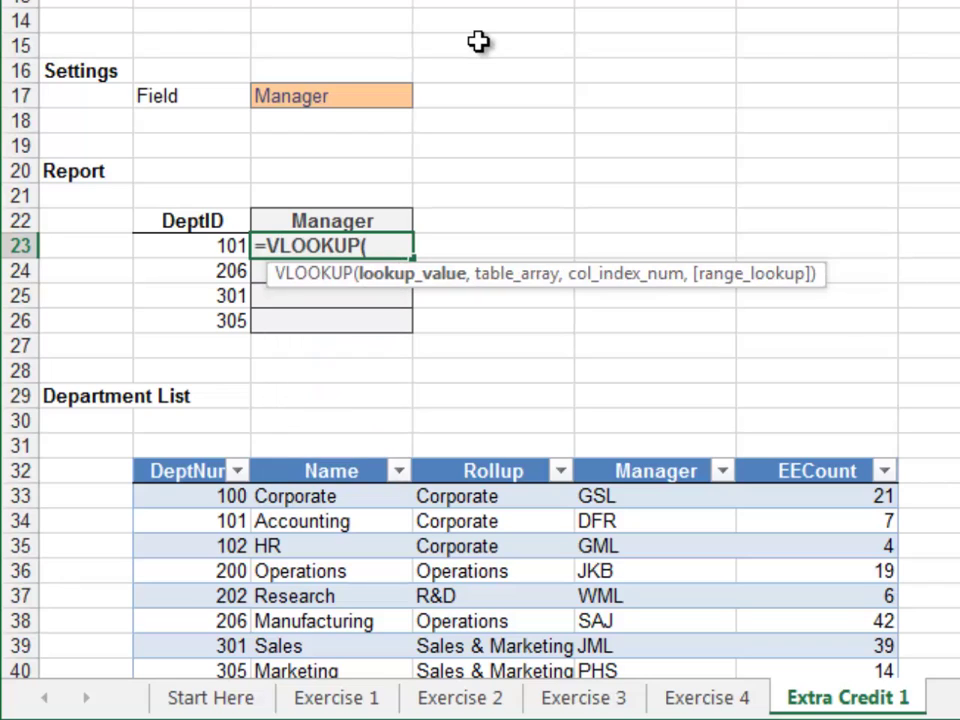
key("Left")
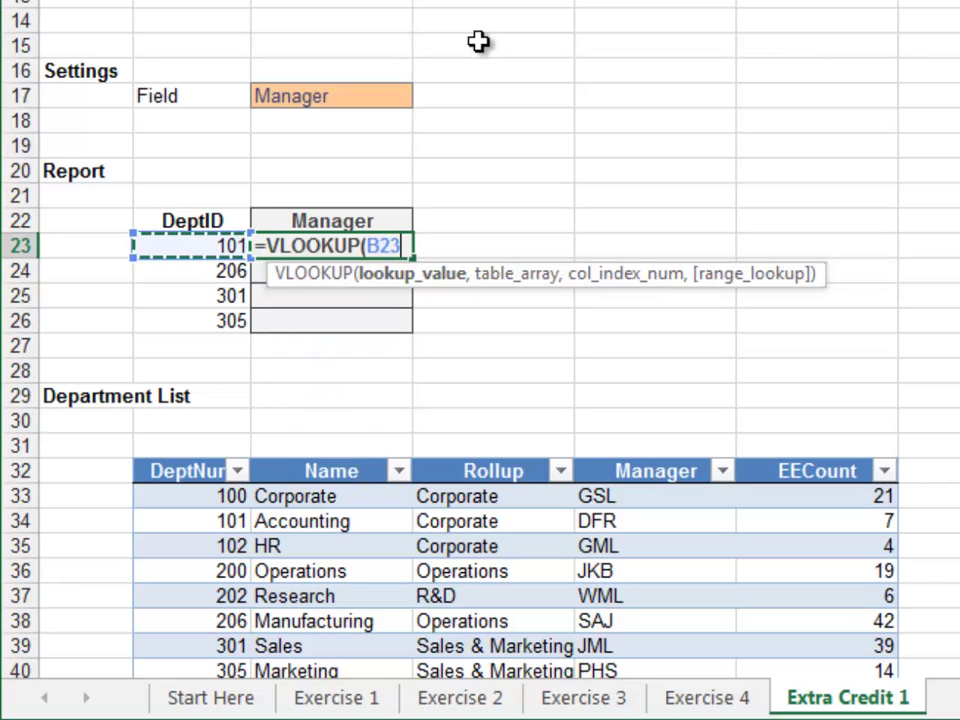
type(",tbl")
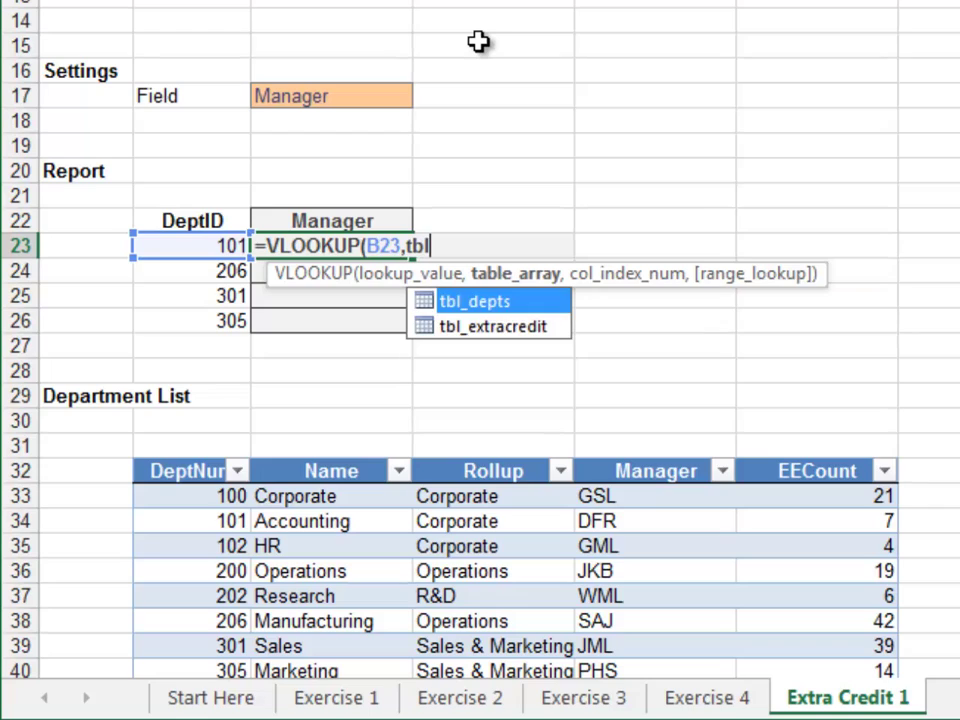
key("Down")
key("Tab")
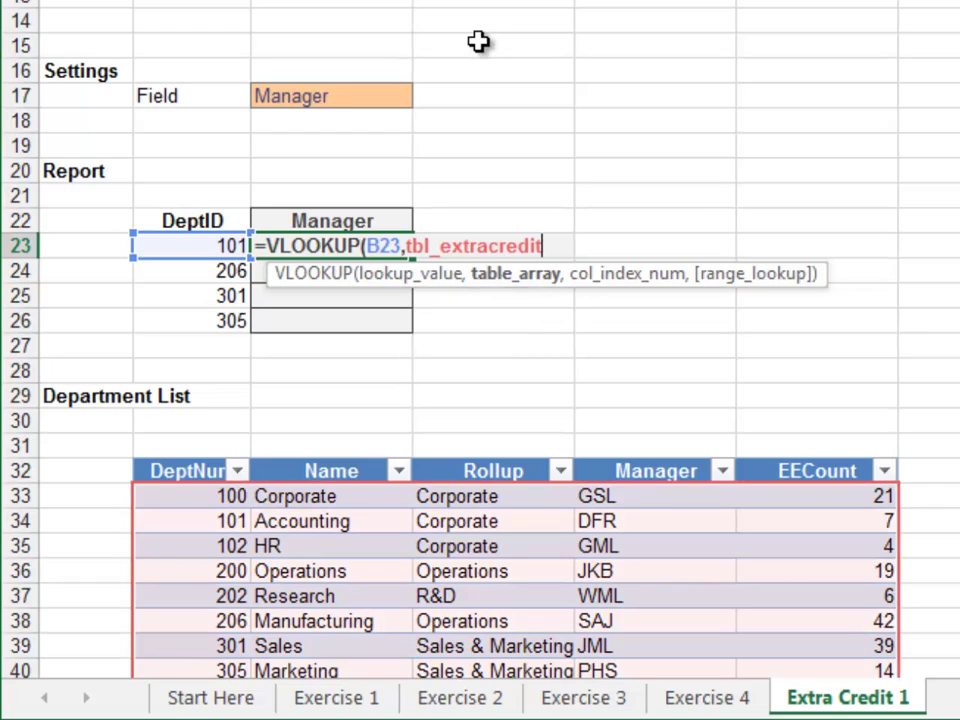
Finish the lookup with MATCH(field_selected,dd_fields,0) as column index and exact match 0
type(",")
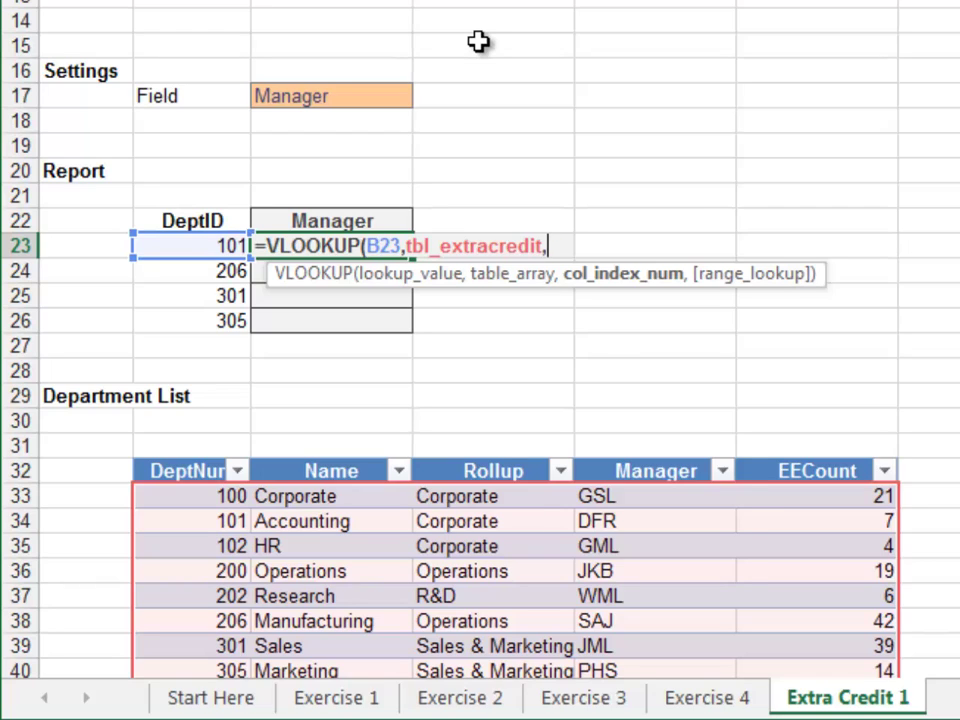
type("ma")
key("Tab")
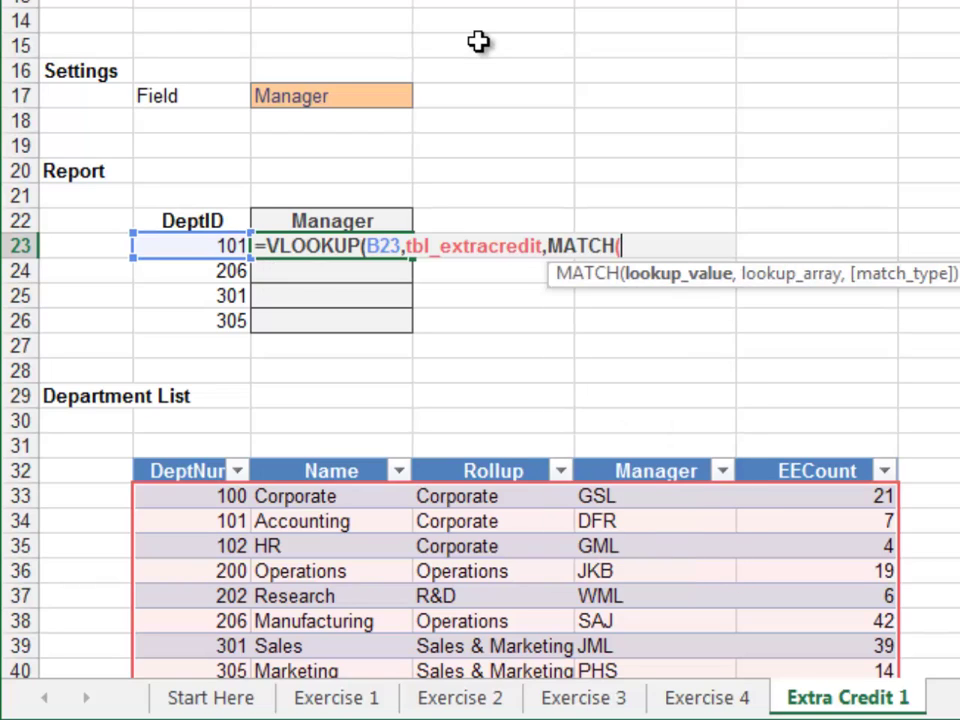
key("Up")
key("Up")
key("Up")
key("Up")
key("Up")
key("Up")
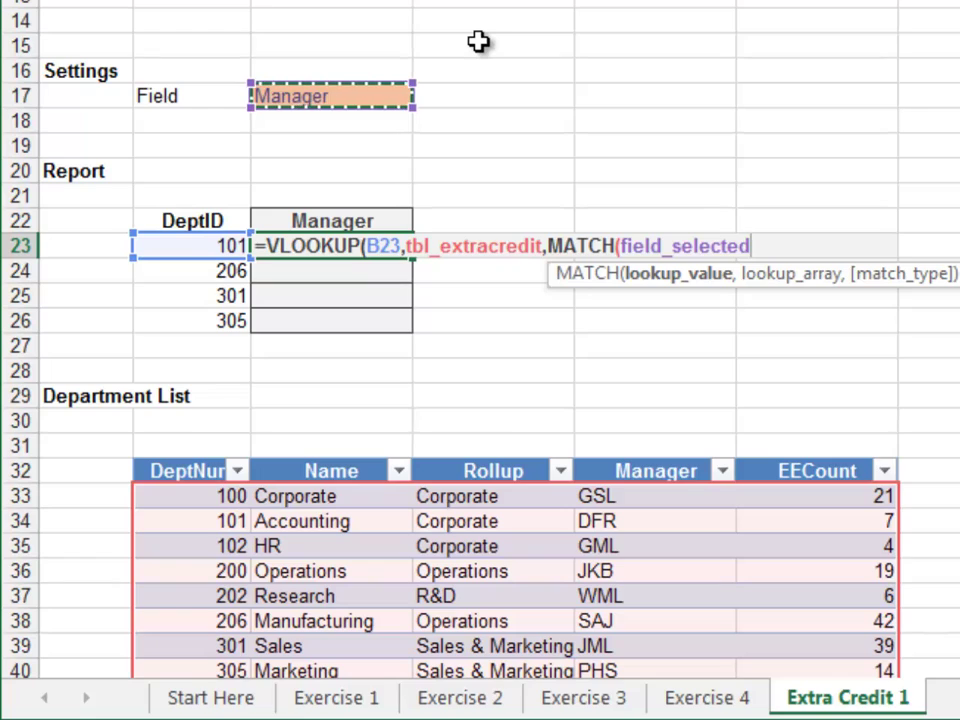
type(",dd")
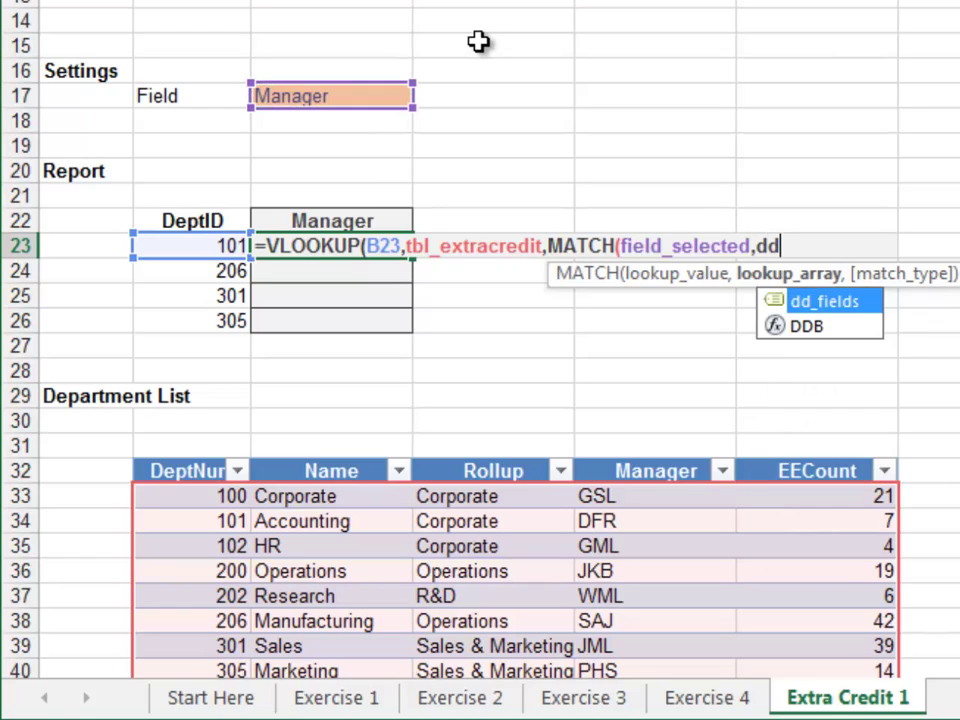
key("Tab")
type(",")
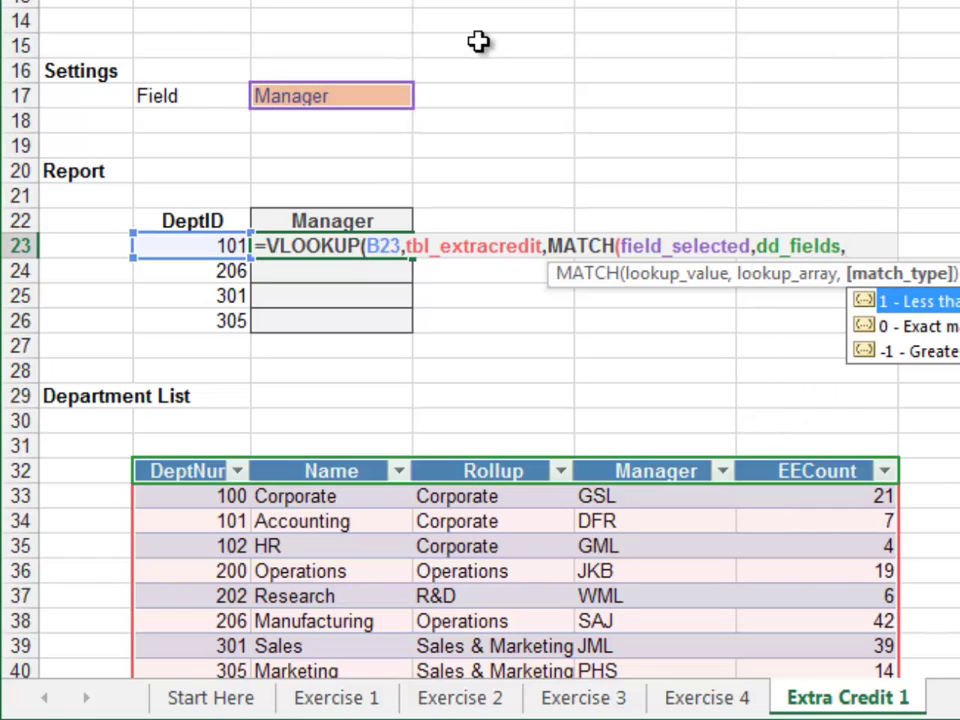
type("0)")
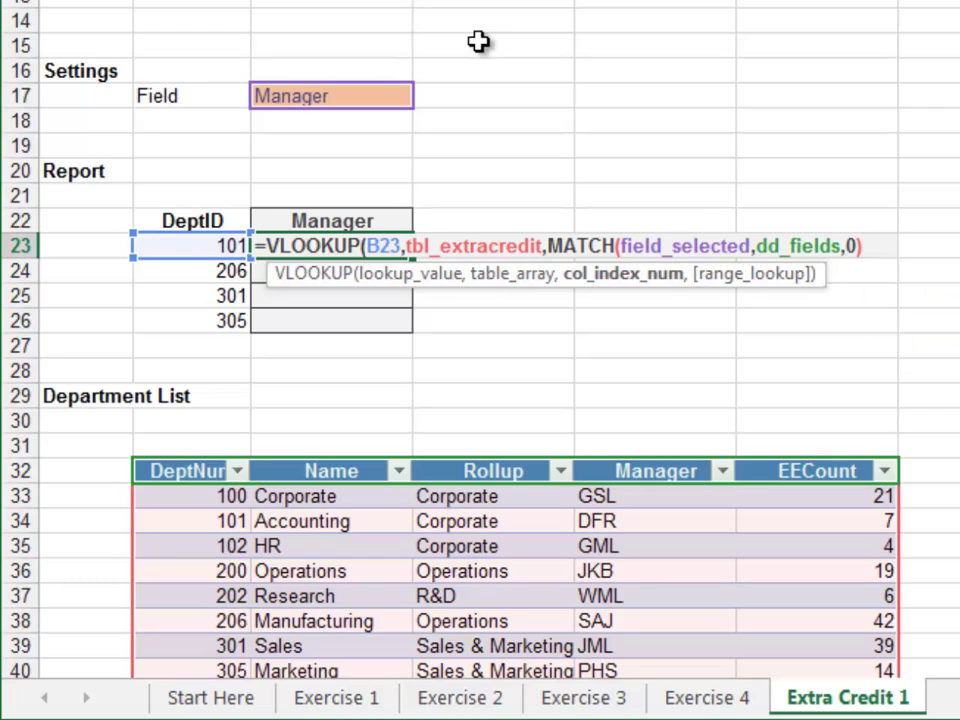
type(",")
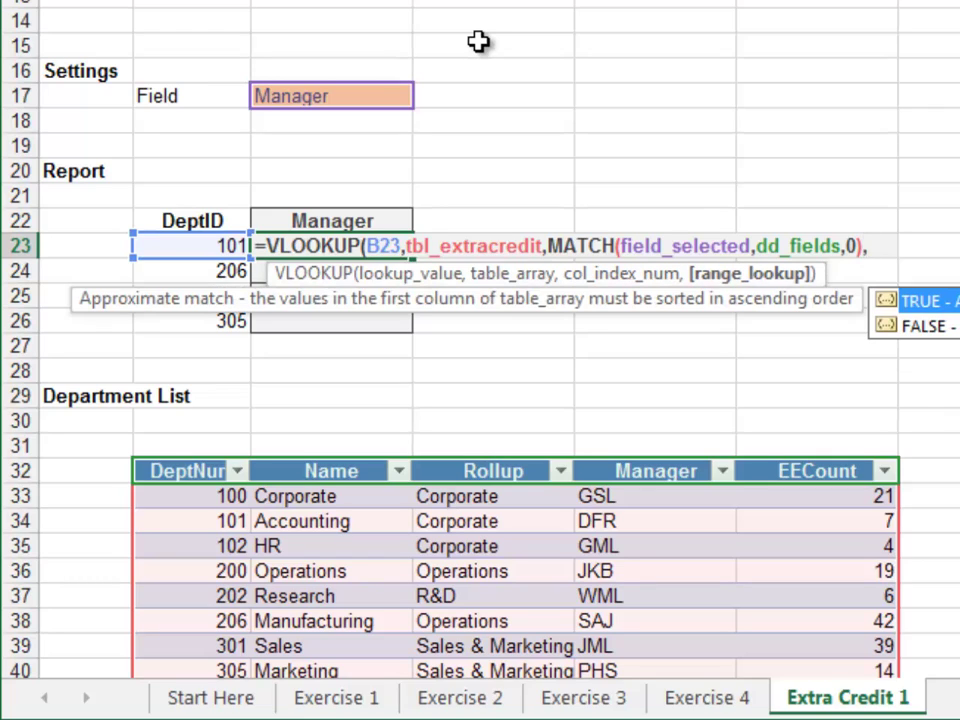
type("0)")
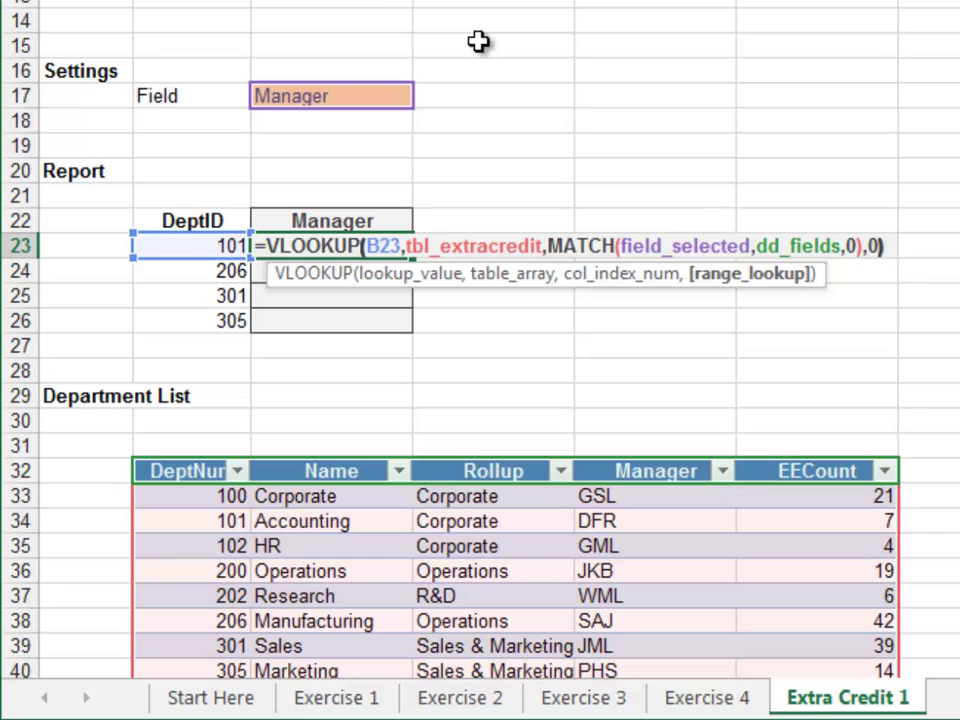
key("Return")
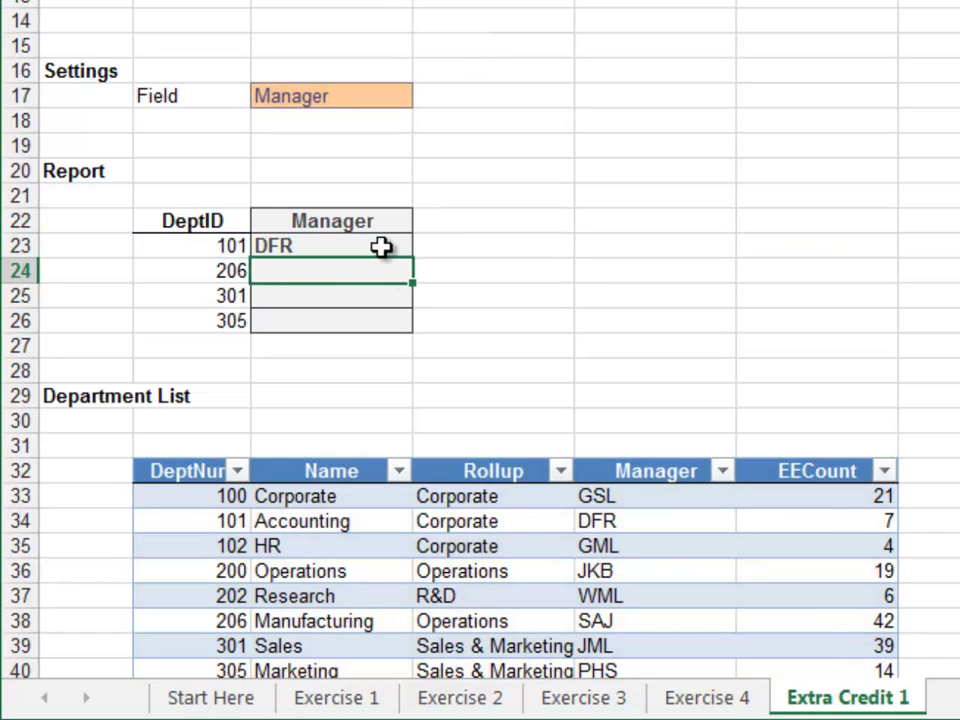
Copy C23's lookup formula down through C26 for all four departments
left_click(381, 249)
double_click(413, 259)
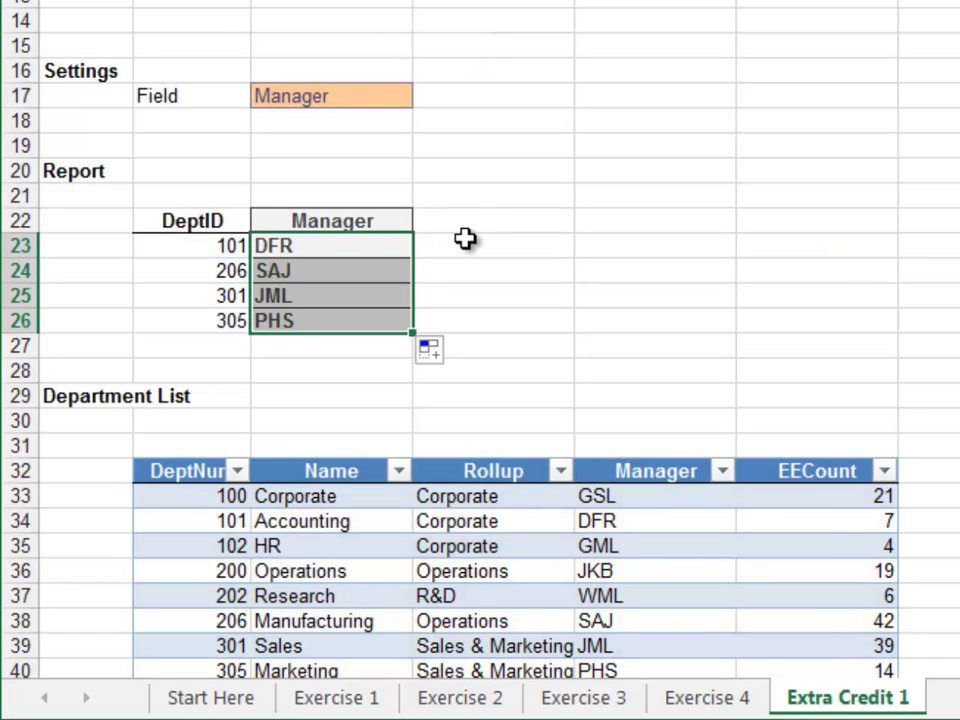
left_click(461, 96)
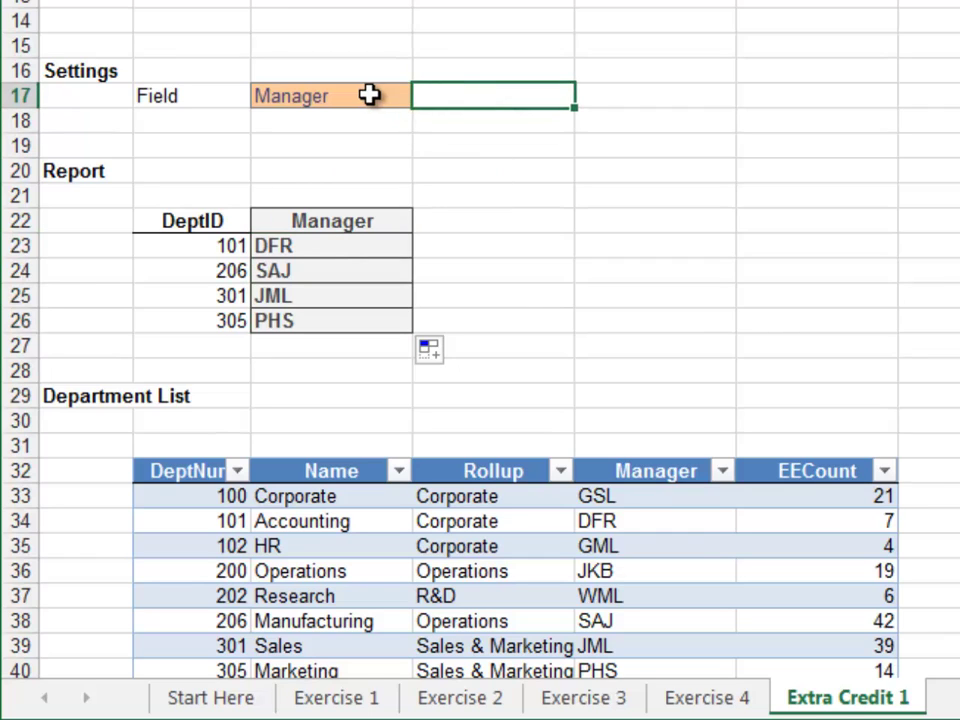
Choose Name in the C17 Field dropdown so the report lists department names
left_click(371, 95)
left_click(426, 96)
left_click(380, 138)
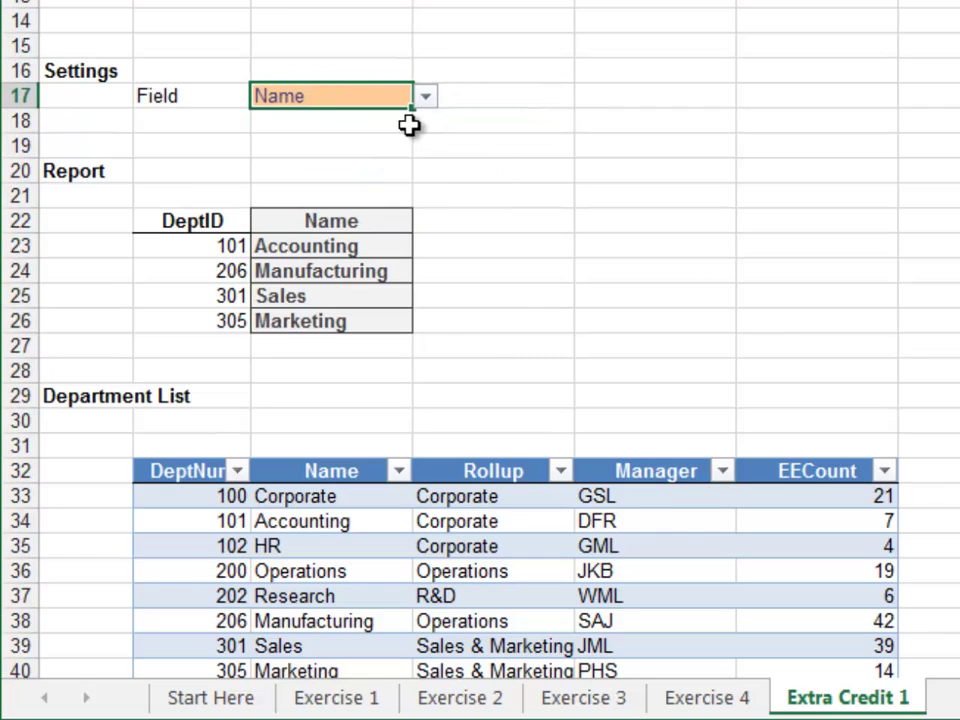